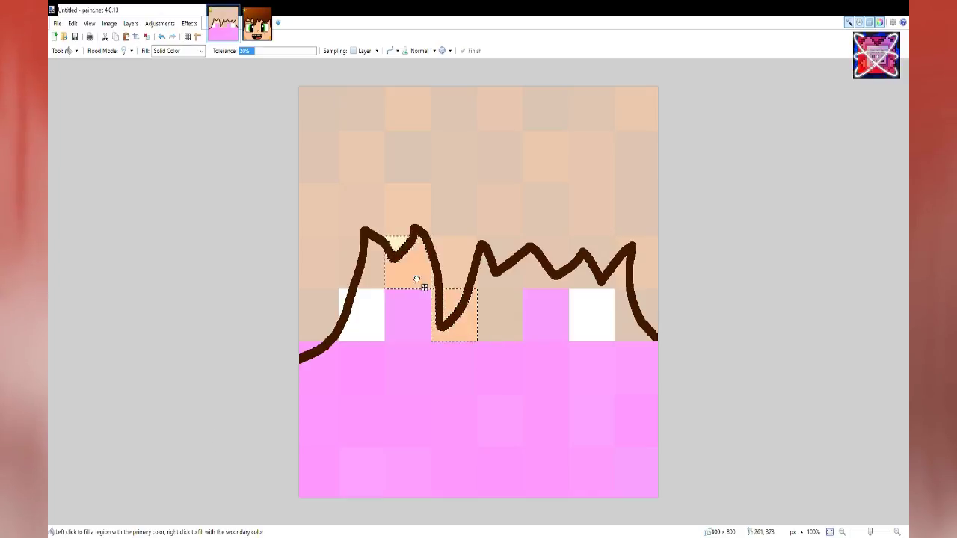
Try brushing darker shading onto the selected skin patches beneath the left part of the hair outline.
key("b")
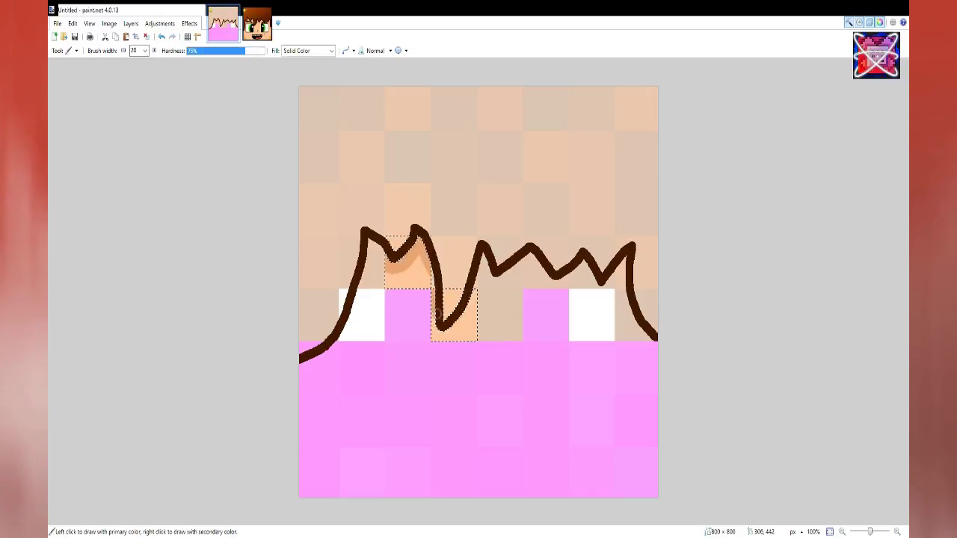
key("ctrl+z")
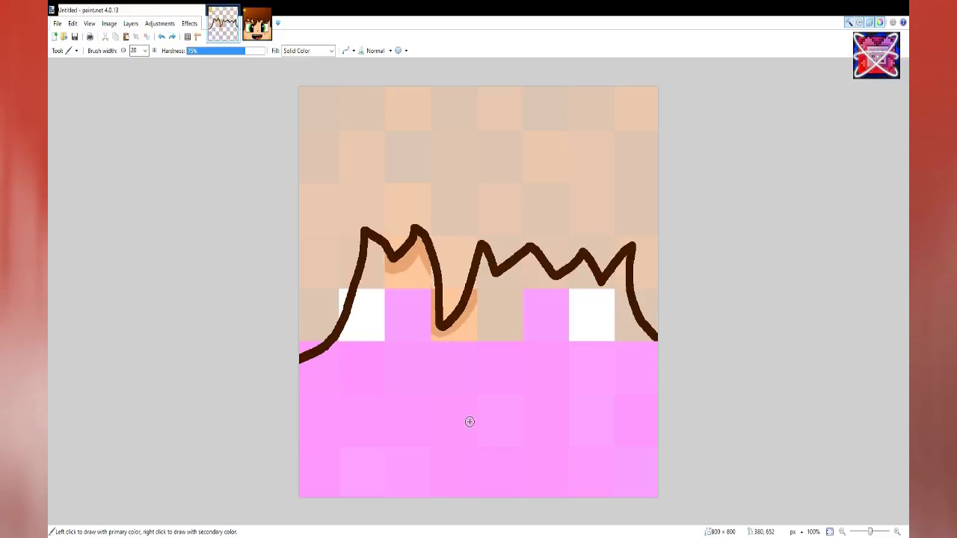
Select the skin areas beneath the hair outline with the Magic Wand, leaving out the eye cells and the pink lower face.
key("f")
key("s")
left_click(568, 426)
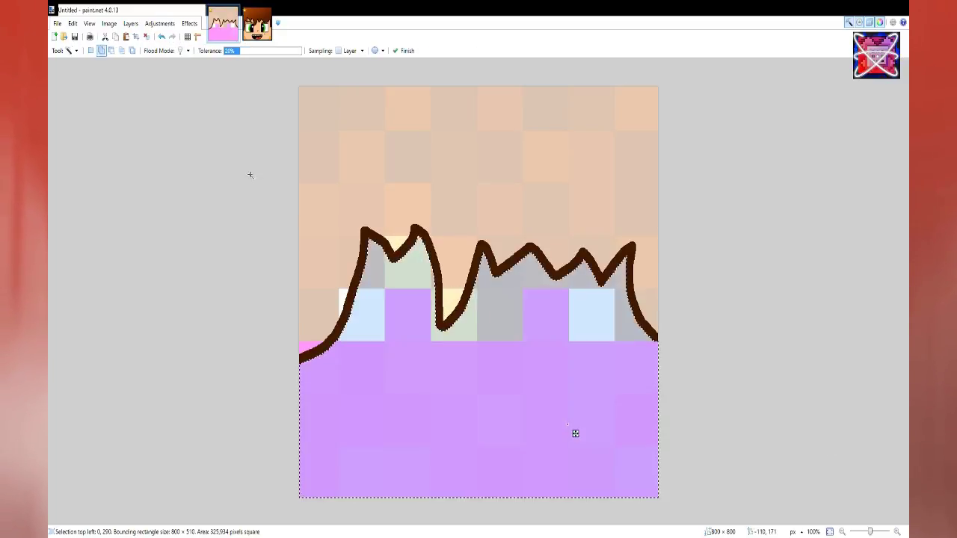
left_click(101, 51)
left_click(289, 169)
left_click(451, 424)
left_click_drag(258, 51, 238, 52)
left_click(516, 391)
left_click(591, 334, "ctrl")
left_click(362, 311, "ctrl")
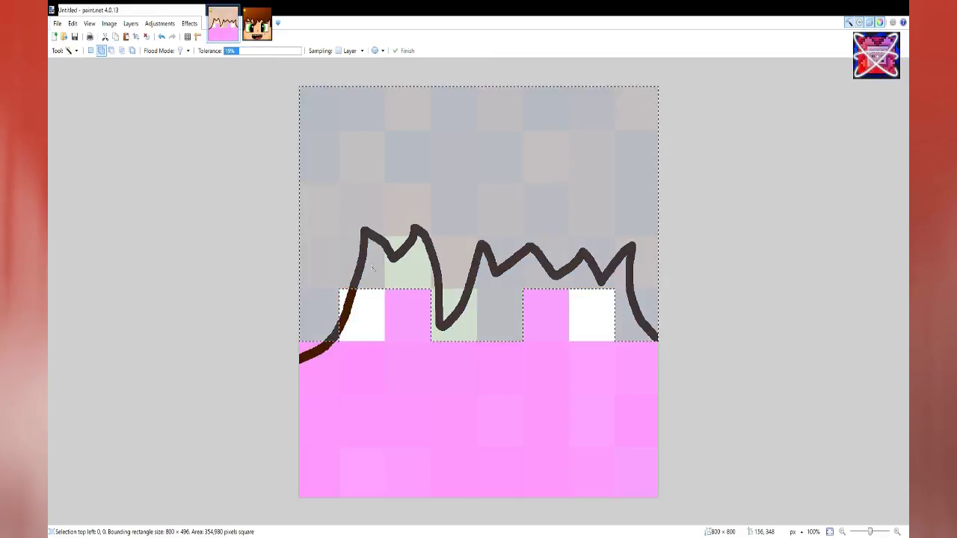
Fill the selected forehead skin with light peach and brush darker peach shading along the underside of the hair outline.
key("f")
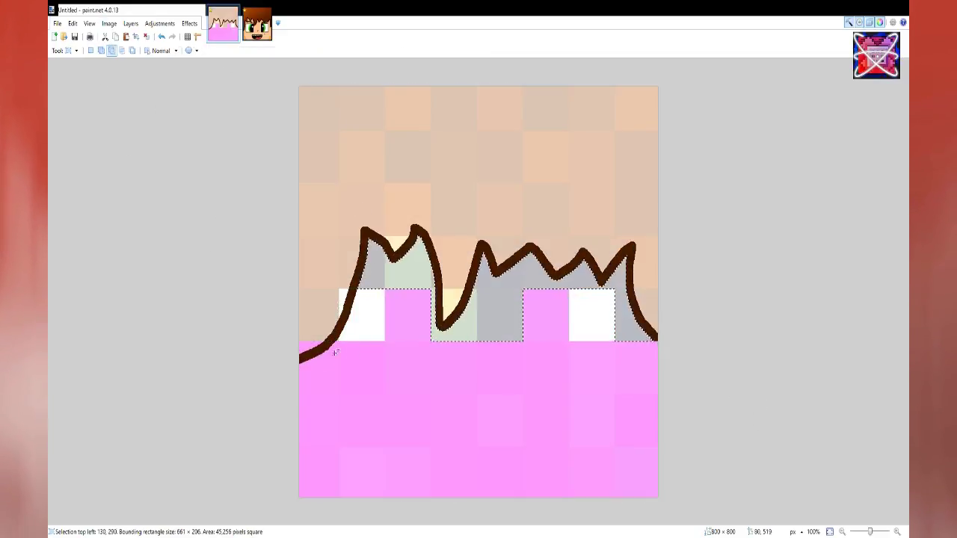
left_click(487, 315)
left_click(486, 307)
left_click(107, 194)
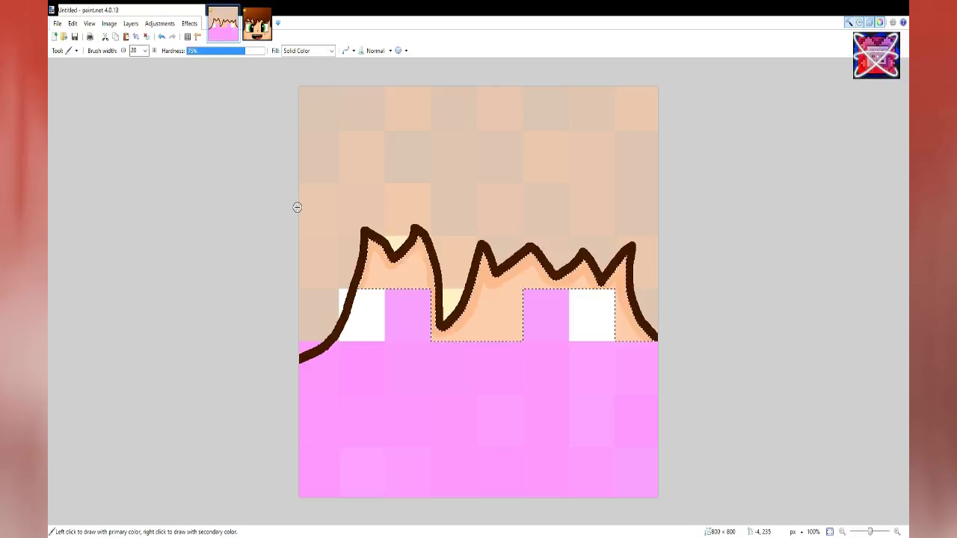
Brush darker peach shading onto the skin corner beside the right eye's pink cell and clear the selection.
key("ctrl+z")
mouse_move(524, 318)
left_mouse_down()
mouse_move(495, 344)
mouse_move(509, 344)
mouse_move(528, 292)
mouse_move(487, 343)
mouse_move(512, 333)
mouse_move(538, 282)
left_mouse_up()
key("ctrl+z")
left_click_drag(504, 336, 527, 303)
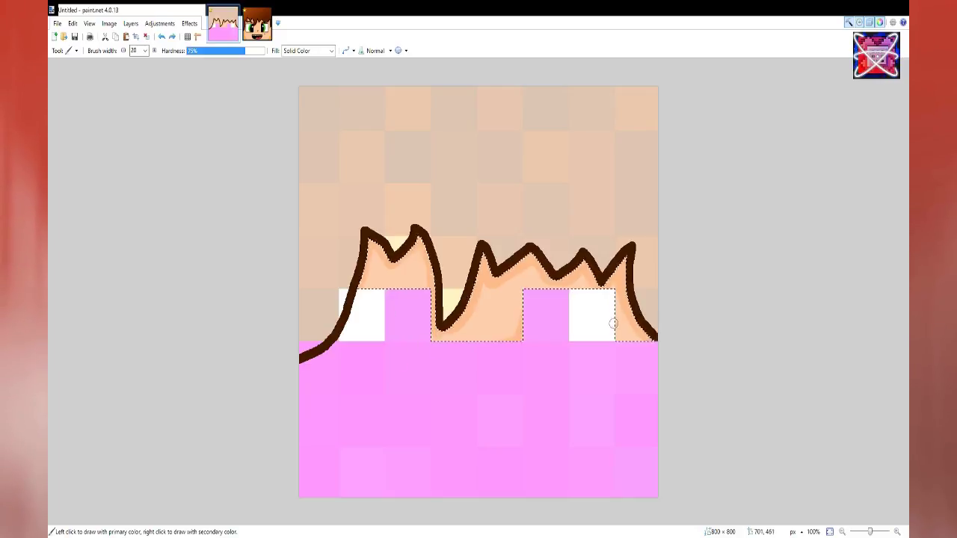
key("ctrl+d")
key("k")
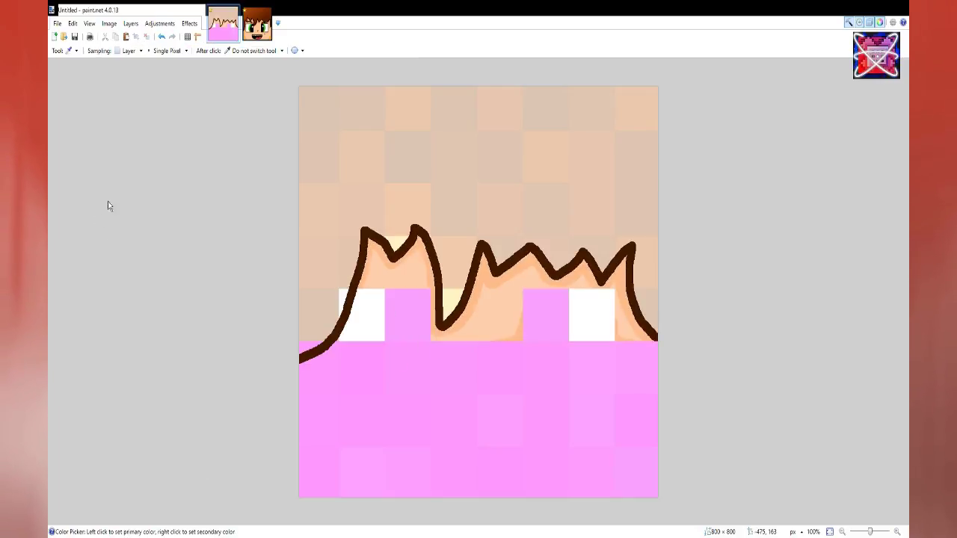
key("o")
left_click_drag(421, 408, 488, 375)
key("ctrl+z")
left_click_drag(340, 343, 431, 340)
left_click_drag(400, 342, 370, 334)
key("Return")
mouse_move(431, 341)
left_mouse_down()
mouse_move(427, 289)
mouse_move(433, 308)
left_mouse_up()
key("Return")
key("ctrl+z")
key("ctrl+z")
key("ctrl+z")
key("ctrl+z")
key("ctrl+z")
key("ctrl+z")
left_click_drag(349, 341, 422, 341)
left_click_drag(373, 341, 416, 289)
key("Return")
left_click_drag(420, 324, 425, 322)
mouse_move(416, 290)
left_mouse_down()
mouse_move(419, 304)
mouse_move(358, 303)
mouse_move(397, 293)
left_mouse_up()
key("Return")
key("ctrl+z")
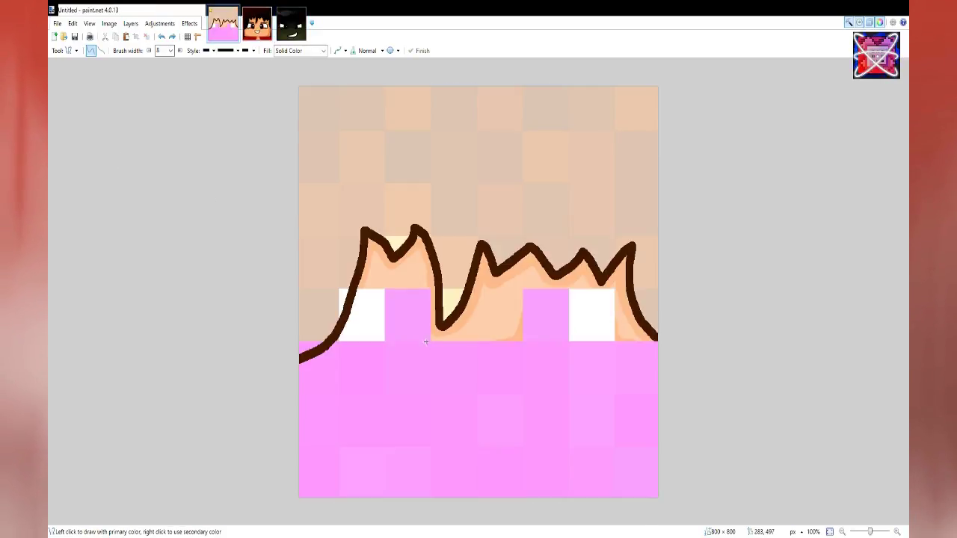
left_click_drag(427, 341, 401, 339)
mouse_move(375, 341)
left_mouse_down()
mouse_move(375, 329)
mouse_move(359, 342)
left_mouse_up()
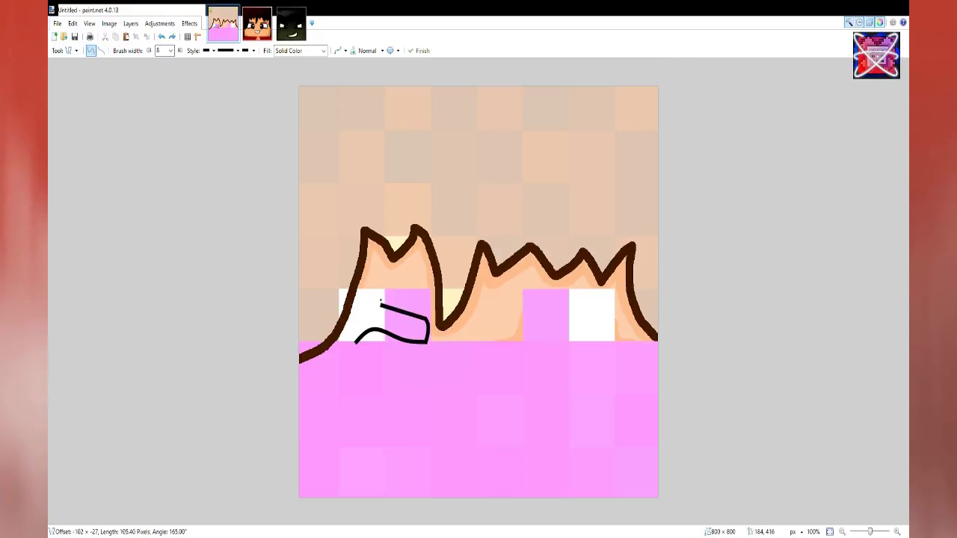
scroll(418, 342, "up", 3)
left_click_drag(481, 317, 486, 322)
left_click_drag(472, 256, 475, 231)
left_click_drag(483, 284, 492, 280)
left_click_drag(474, 231, 239, 108)
scroll(455, 176, "down", 2)
left_click_drag(461, 180, 469, 175)
left_click_drag(399, 280, 425, 159)
left_click_drag(408, 240, 397, 233)
left_click_drag(415, 198, 404, 192)
left_click(279, 272)
scroll(279, 272, "down", 2)
key("ctrl+z")
key("ctrl+z")
key("ctrl+z")
key("ctrl+z")
key("ctrl+z")
key("ctrl+z")
key("ctrl+z")
key("ctrl+z")
key("ctrl+z")
key("ctrl+z")
Draw the left eye's wavy lower edge and vertical inner edge as black curves, checking the finished reference face.
left_click(291, 25)
left_click(223, 25)
left_click(291, 25)
left_click(223, 25)
left_click_drag(333, 276, 399, 280)
key("ctrl+z")
key("ctrl+z")
left_click(291, 25)
left_click(224, 25)
left_click_drag(346, 278, 344, 272)
scroll(388, 281, "up", 5)
mouse_move(417, 284)
left_mouse_down()
mouse_move(418, 177)
mouse_move(419, 192)
left_mouse_up()
mouse_move(419, 309)
left_mouse_down()
mouse_move(421, 288)
mouse_move(419, 308)
left_mouse_up()
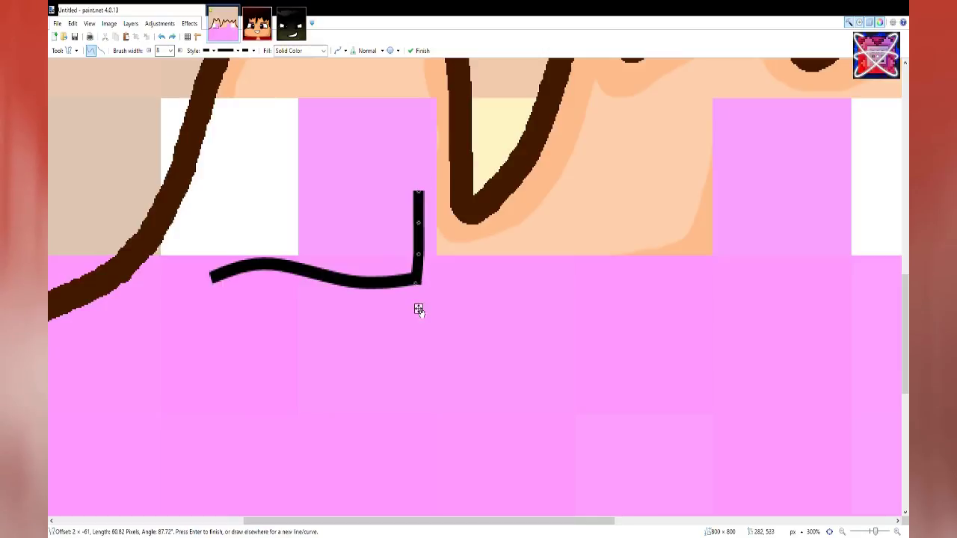
Close the left eye outline with a slanted black upper edge and a curved outer edge.
key("ctrl+shift+Tab")
key("ctrl+Tab")
left_click_drag(418, 191, 209, 281)
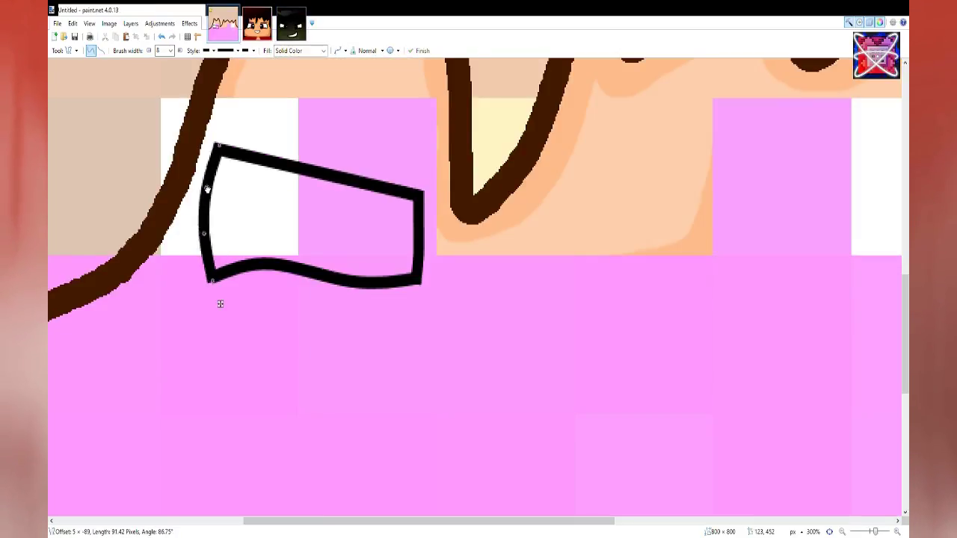
Select the whole left eye outline, cut it and paste it back as a movable piece.
scroll(273, 269, "down", 5)
key("s")
left_click(100, 51)
left_click_drag(239, 200, 333, 305)
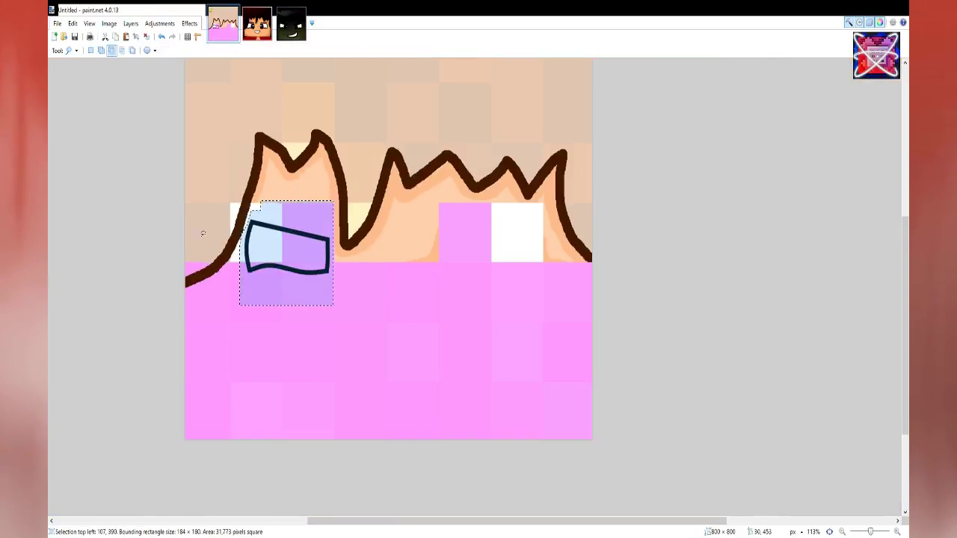
key("m")
key("ctrl+x")
key("ctrl+v")
Enlarge the left eye outline slightly and position it over the left white and pink eye cells.
left_click_drag(317, 290, 322, 278)
scroll(394, 344, "up", 1)
scroll(393, 344, "down", 1)
left_click_drag(336, 331, 363, 439)
key("ctrl+d")
key("s")
key("m")
left_click_drag(279, 378, 331, 333)
left_click_drag(350, 272, 359, 263)
left_click_drag(330, 315, 325, 306)
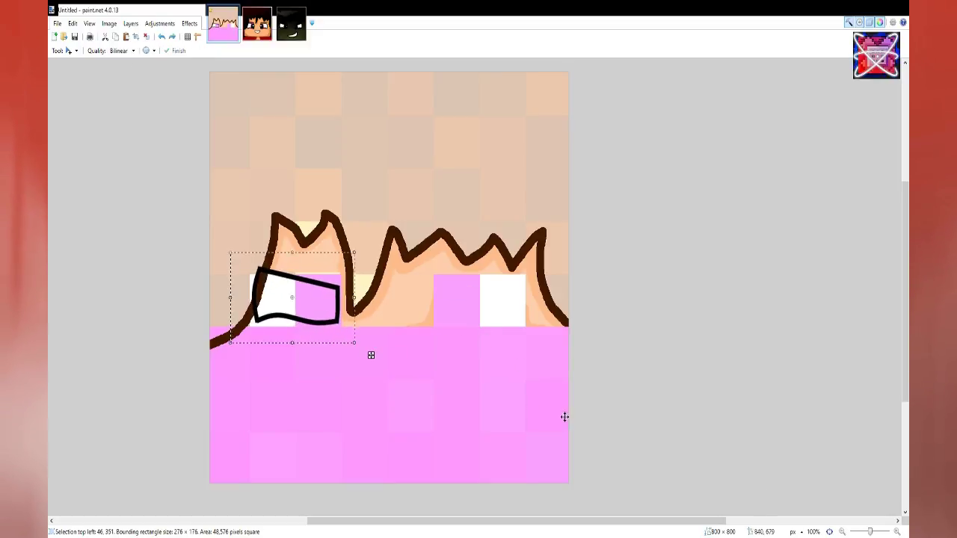
key("ctrl+d")
Draw a black curve bowed outward between the left eye's upper and lower edges as the pupil's boundary.
scroll(316, 306, "up", 7)
key("o")
left_click_drag(341, 232, 335, 359)
left_click_drag(339, 273, 327, 272)
left_click_drag(338, 315, 326, 313)
left_click_drag(343, 383, 328, 383)
key("Return")
Add a small upright white ellipse as a highlight inside the left pupil area.
key("o")
left_click(102, 51)
left_click(126, 74)
mouse_move(349, 273)
left_mouse_down()
mouse_move(364, 326)
mouse_move(376, 327)
left_mouse_up()
key("Return")
Select the left eye's interior outside the pupil and draw a thicker curve along the pupil boundary as an iris strip.
key("s")
key("s")
key("s")
key("s")
left_click(271, 310)
key("o")
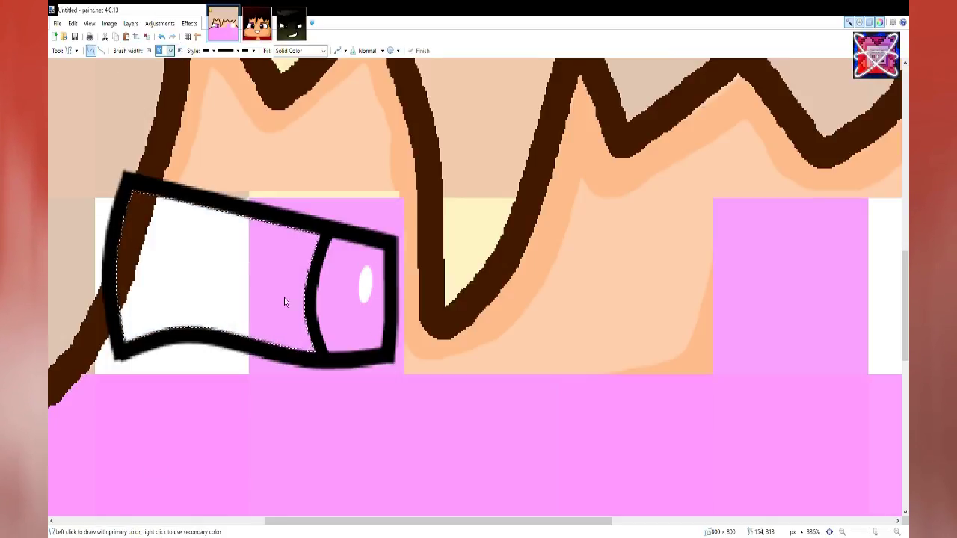
left_click_drag(320, 233, 314, 366)
left_click_drag(319, 277, 310, 274)
left_click_drag(317, 315, 307, 312)
Select the left eye's iris strip and fill it with a magenta-to-purple linear gradient.
key("ctrl+d")
key("s")
key("s")
key("s")
key("s")
left_click(291, 306)
left_click_drag(291, 51, 277, 51)
key("g")
mouse_move(298, 368)
left_mouse_down()
mouse_move(299, 451)
mouse_move(335, 130)
left_mouse_up()
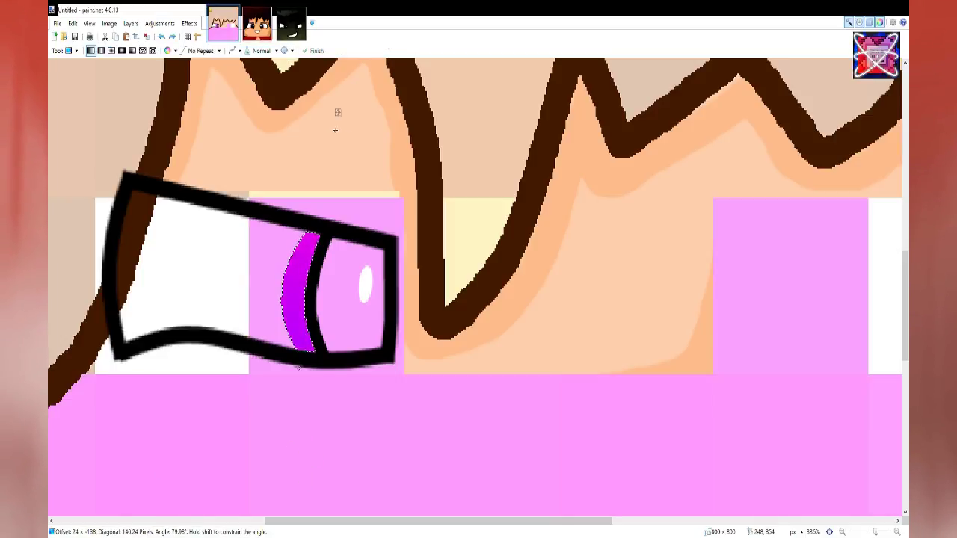
Fill the left eyeball with white and its pupil with black.
key("ctrl+d")
key("f")
left_click(84, 465)
left_click(213, 268)
scroll(212, 269, "up", 2)
left_click(85, 455)
key("ctrl+z")
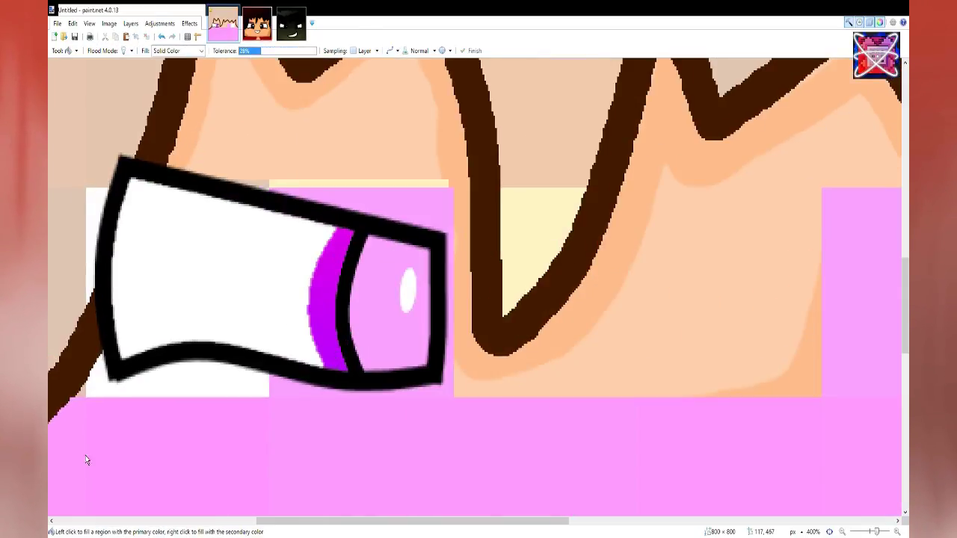
left_click(385, 337)
key("b")
Duplicate the finished left eye, mirror the copy horizontally and place it over the right eye cells.
scroll(404, 366, "down", 3)
key("s")
left_click_drag(278, 247, 760, 453)
key("ctrl+c")
key("ctrl+v")
left_click_drag(746, 345, 385, 345)
left_click_drag(487, 395, 651, 395)
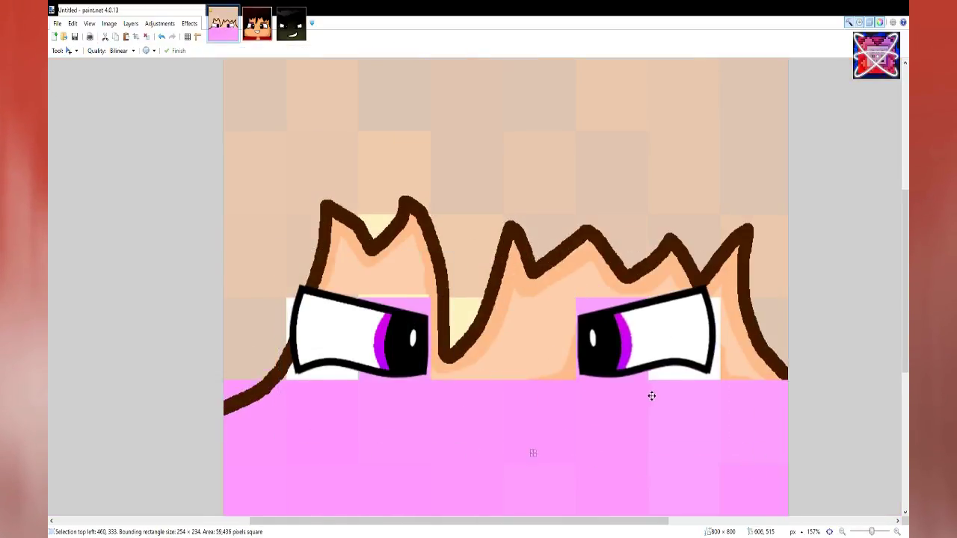
scroll(460, 354, "down", 2, "ctrl")
key("ctrl+d")
Delete the parts of both eyes that overlap the hair by selecting the area above the hair outline.
key("s")
key("s")
key("s")
key("s")
left_click(374, 217)
key("Delete")
key("ctrl+d")
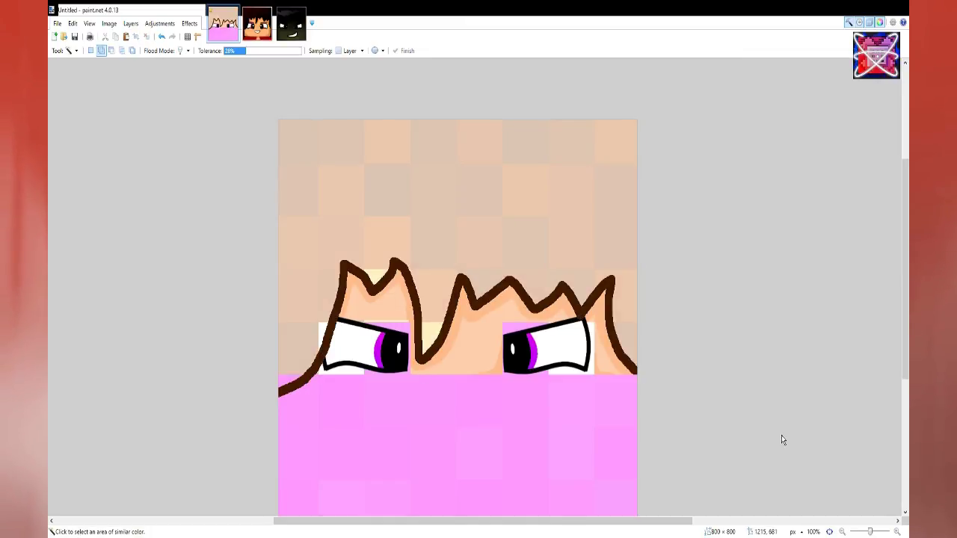
Fill the pink lower face with the light peach skin colour.
key("f")
left_click(450, 458)
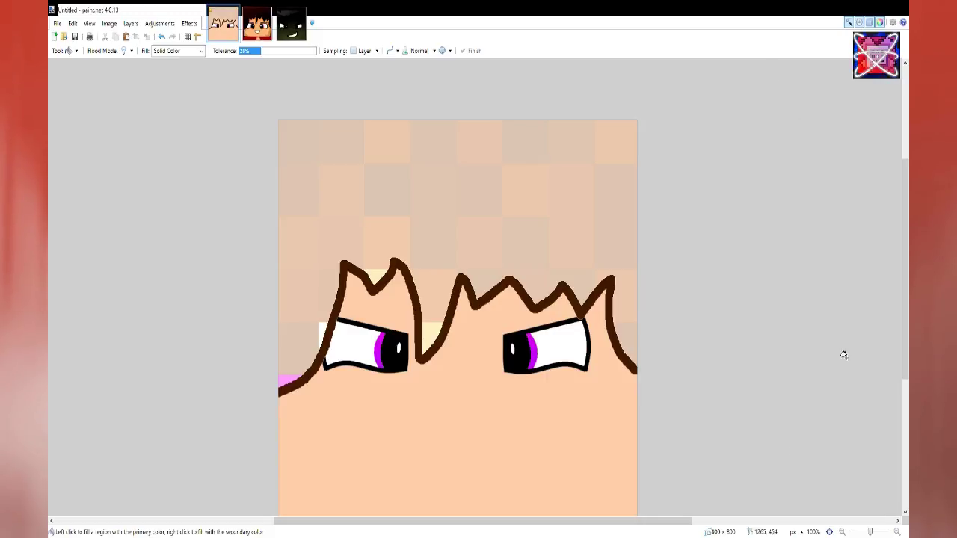
key("b")
left_click(149, 51)
left_click_drag(274, 463, 694, 421)
left_click_drag(414, 449, 427, 394)
left_click_drag(553, 435, 560, 399)
left_click_drag(274, 463, 270, 423)
left_click_drag(428, 394, 430, 430)
mouse_move(560, 399)
left_mouse_down()
mouse_move(545, 418)
mouse_move(548, 404)
left_mouse_up()
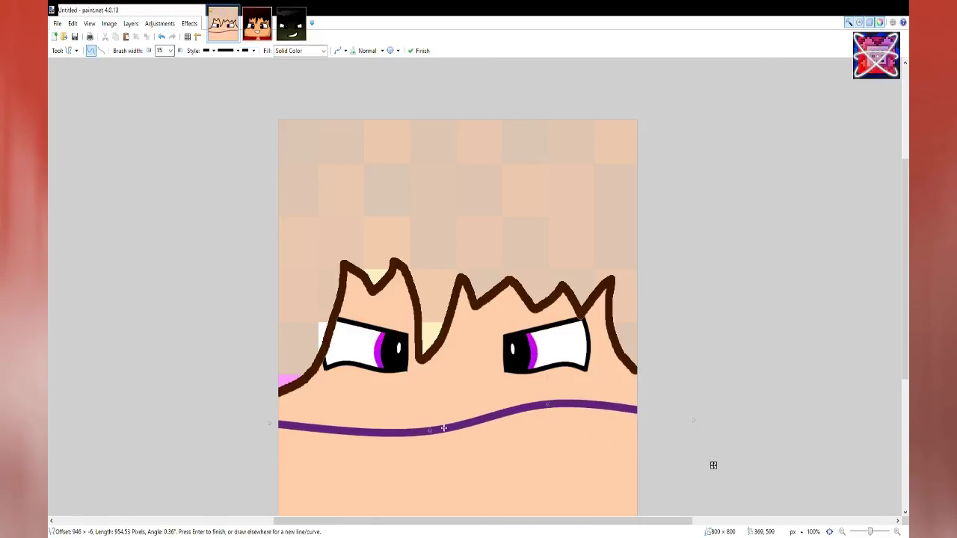
left_click(806, 434)
left_click(162, 36)
Draw a wavy purple curve with a 15 px width across the whole face just below the eyes.
left_click_drag(273, 426, 679, 396)
left_click_drag(409, 415, 406, 404)
left_click_drag(544, 406, 543, 393)
left_click_drag(274, 425, 256, 367)
left_click_drag(543, 393, 543, 384)
left_click_drag(256, 367, 257, 372)
key("Return")
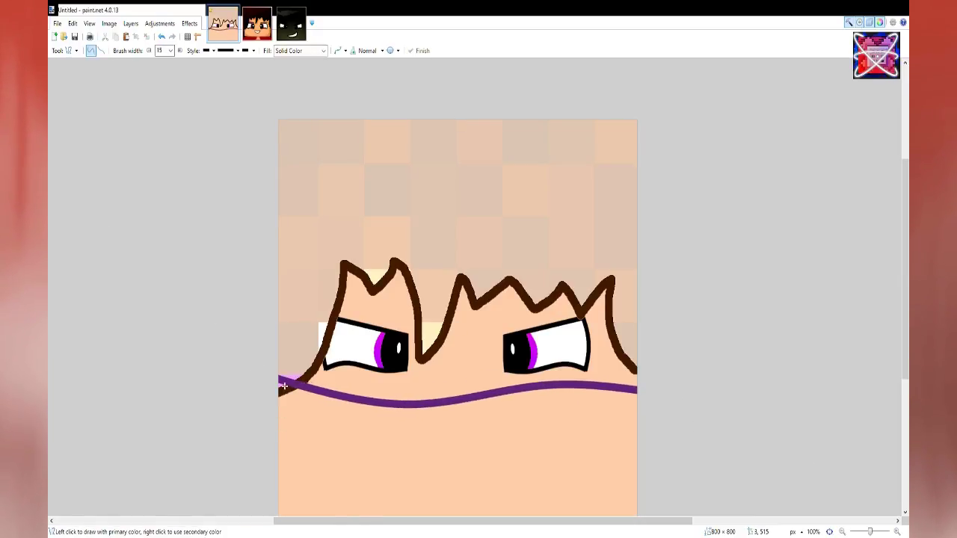
Draw a slightly arched purple 15 px curve along the bottom edge of the canvas.
left_click(170, 198)
left_click(344, 224)
key("ctrl+d")
key("o")
scroll(275, 478, "down", 2)
mouse_move(272, 470)
left_mouse_down()
mouse_move(532, 456)
mouse_move(642, 468)
left_mouse_up()
left_click_drag(519, 469, 519, 465)
left_click_drag(394, 469, 393, 463)
key("Return")
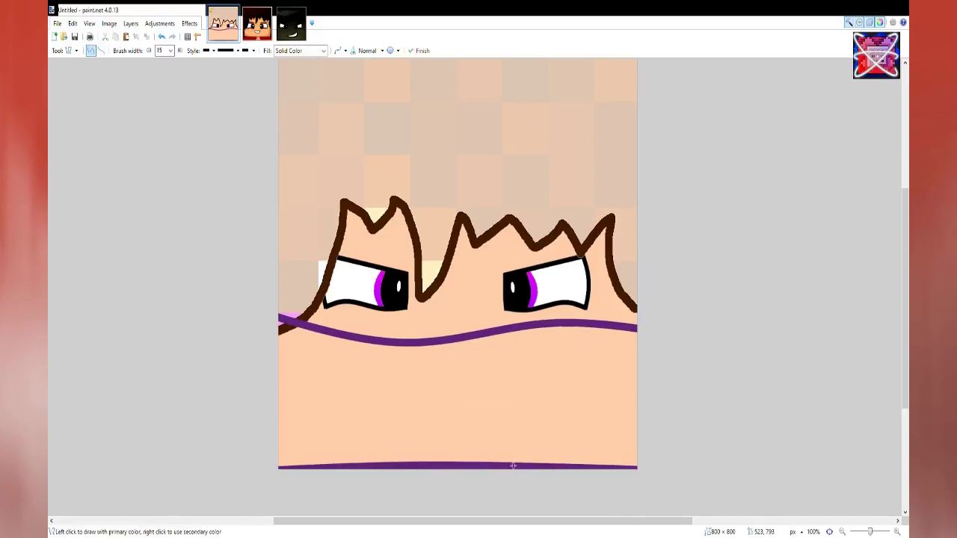
key("Return")
Select the area between the two purple curves and fill it with a magenta-to-purple radial gradient.
key("f")
left_click(525, 442)
key("s")
left_click(363, 416)
key("g")
left_click_drag(546, 359, 164, 416)
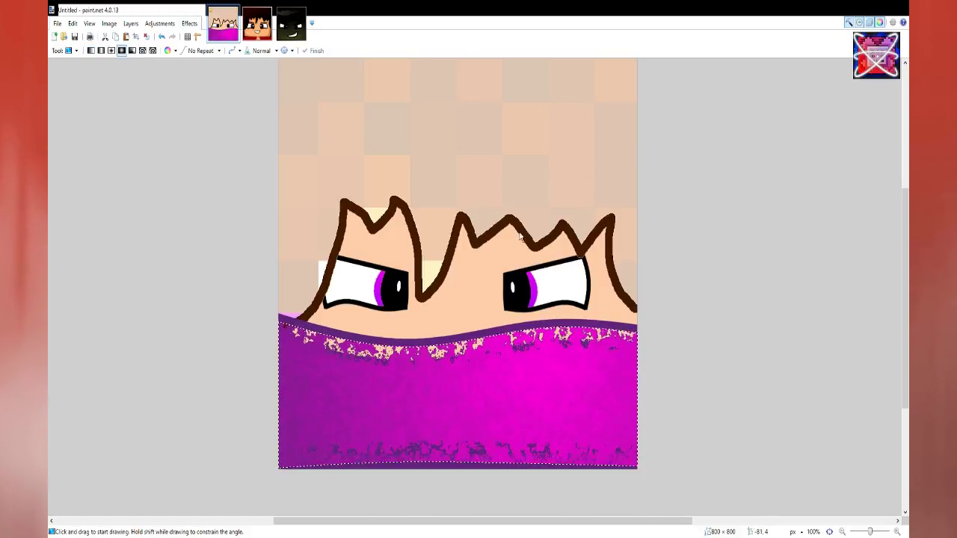
left_click_drag(519, 235, 468, 222)
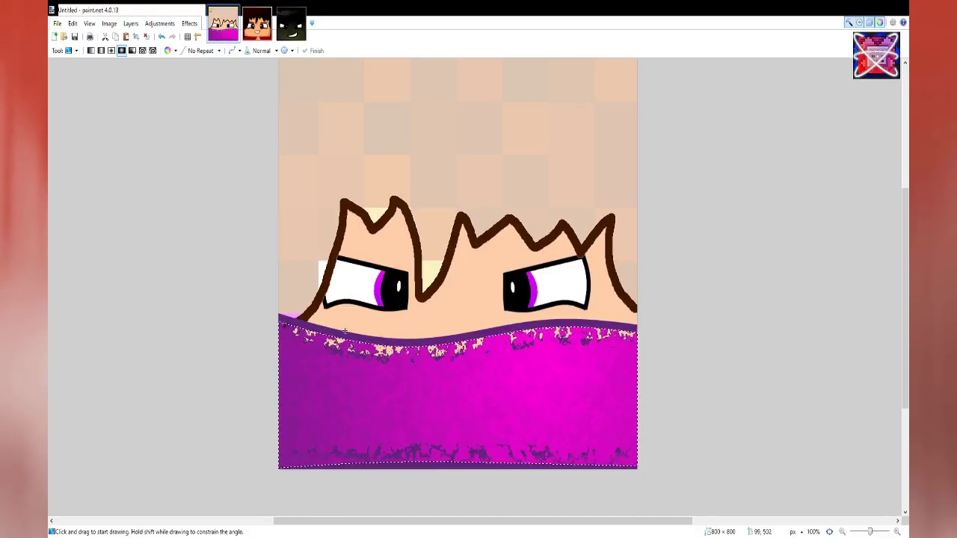
key("f")
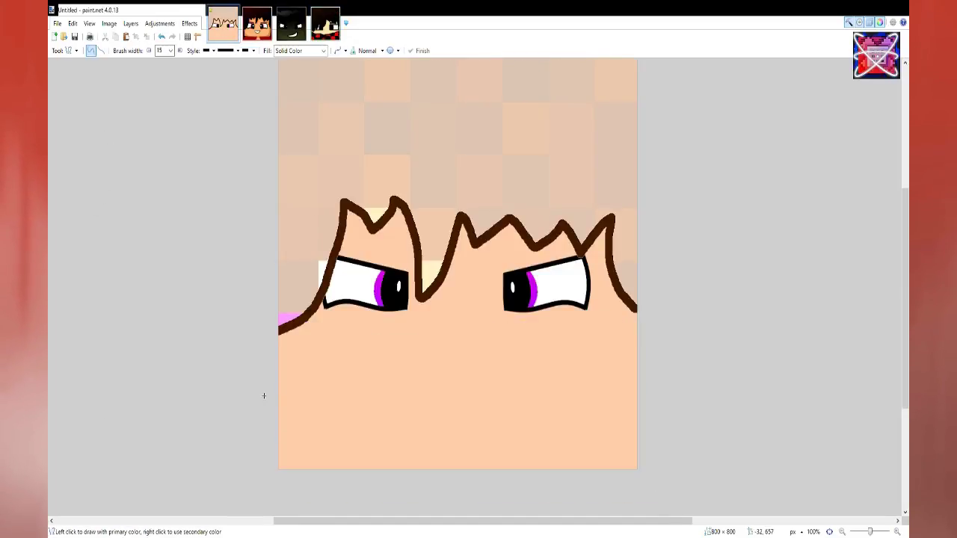
key("b")
left_click_drag(233, 362, 366, 385)
key("ctrl+z")
mouse_move(651, 350)
left_mouse_down()
mouse_move(496, 406)
mouse_move(258, 361)
mouse_move(550, 373)
left_mouse_up()
key("ctrl+z")
key("ctrl+z")
Draw a jagged dark purple mask edge below the eyes and fill the area beneath with a vertical dark-to-bright purple linear gradient.
mouse_move(278, 341)
left_mouse_down()
mouse_move(364, 366)
mouse_move(643, 312)
left_mouse_up()
key("g")
key("s")
key("s")
key("s")
key("s")
left_click(394, 418)
key("g")
left_click_drag(446, 340, 446, 491)
left_click(160, 470)
key("Return")
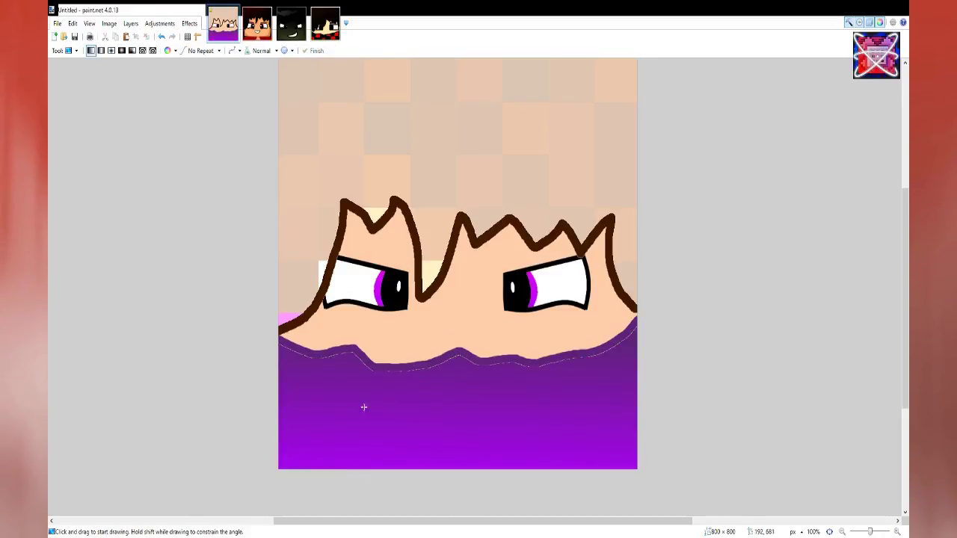
Select the strip around the mask's edge and paint over the thin light gap beneath its outline with a 7 px purple brush.
key("s")
left_click_drag(639, 334, 276, 384)
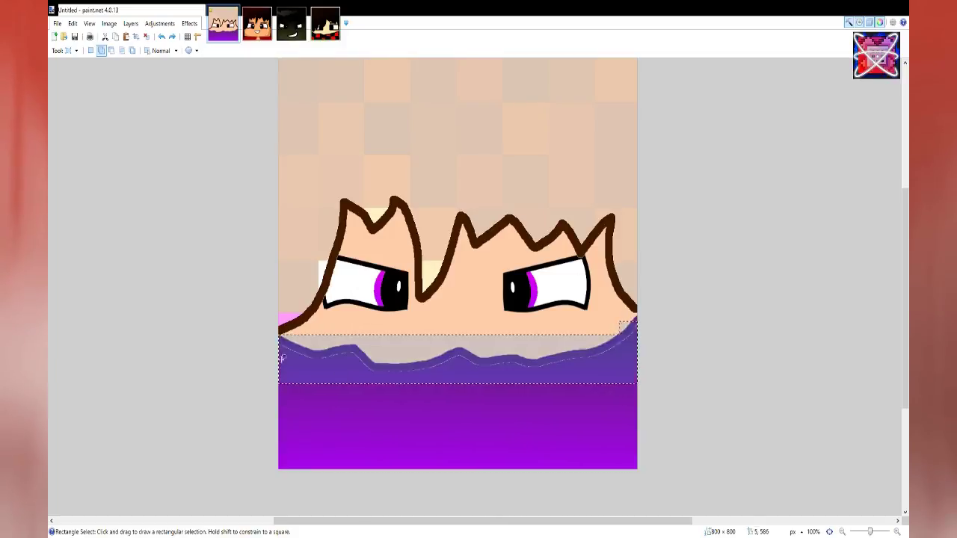
scroll(283, 348, "up", 3)
key("b")
left_click(124, 51)
left_click_drag(270, 333, 644, 435)
scroll(630, 411, "right", 5)
left_click_drag(327, 431, 629, 388)
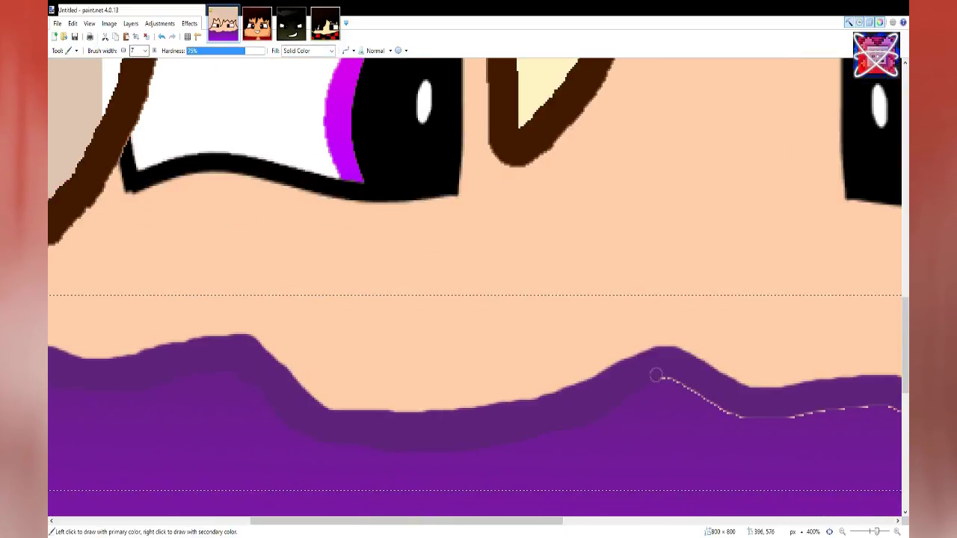
scroll(297, 409, "right", 5, "shift")
scroll(474, 407, "right", 5)
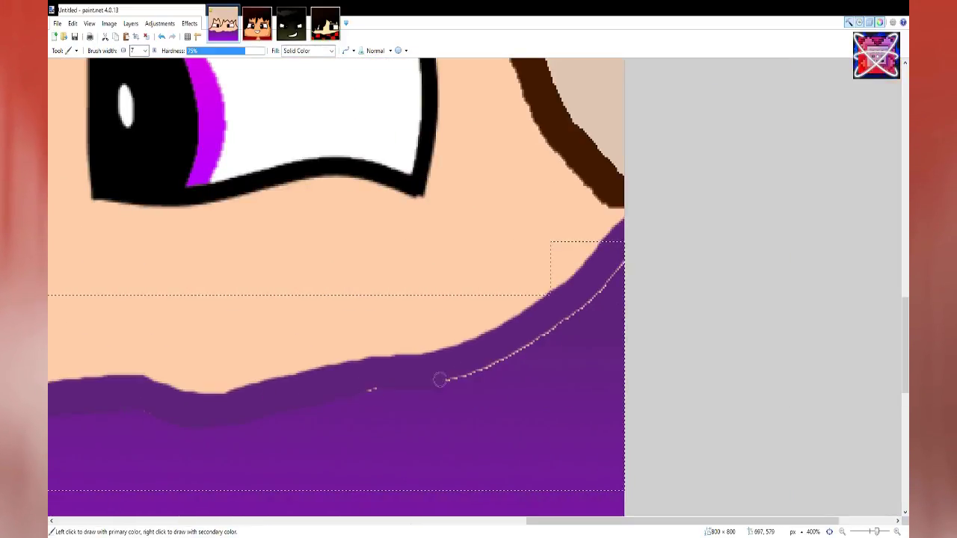
left_click_drag(596, 292, 623, 263)
left_click(374, 385)
Select the purple mask by inverting the selection of the face above it, and apply an effect to it.
scroll(375, 384, "down", 5)
key("s")
key("s")
key("s")
key("s")
left_click(457, 402)
left_click(380, 183)
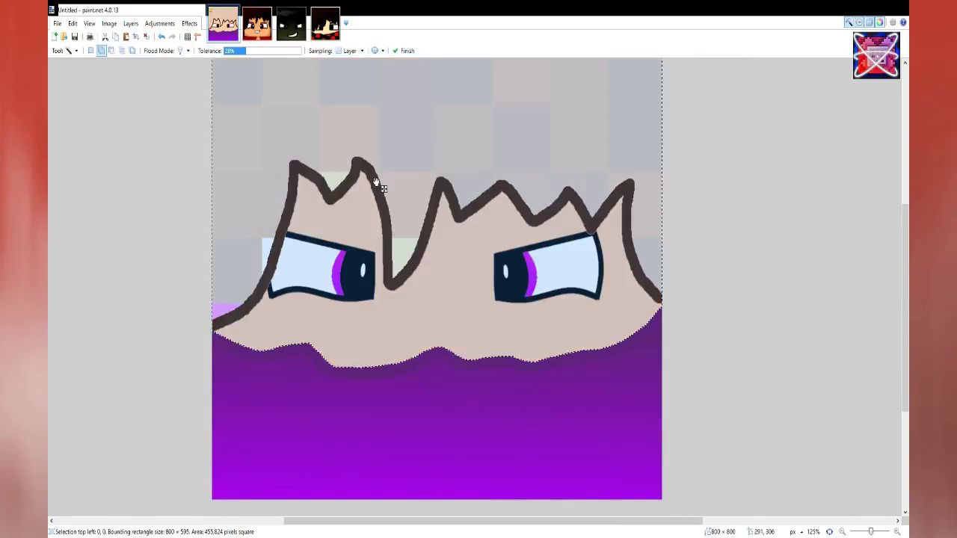
key("ctrl+i")
left_click(342, 373)
left_click(237, 51)
left_click(190, 24)
left_click(288, 61)
key("ctrl+d")
key("ctrl+z")
key("ctrl+d")
Reselect the purple mask by inverting the face selection, repeat the last effect on it and clear the selection.
left_click(365, 226)
key("ctrl+i")
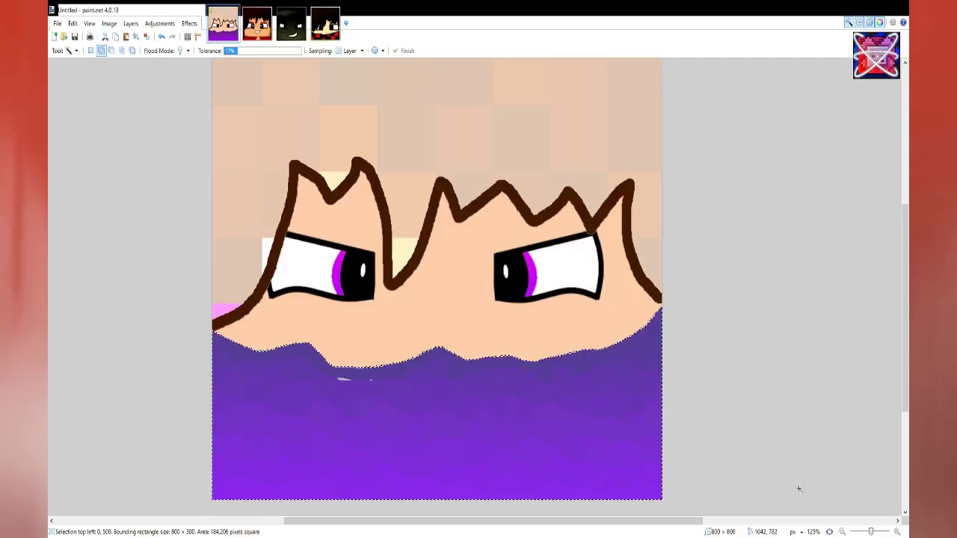
key("ctrl+f")
key("ctrl+d")
Touch up the light gaps along the purple mask's upper edge with a 7 px brush.
key("f")
scroll(446, 359, "up", 1, "ctrl")
key("b")
scroll(377, 374, "up", 2, "ctrl")
scroll(409, 376, "down", 1)
scroll(408, 376, "right", 3)
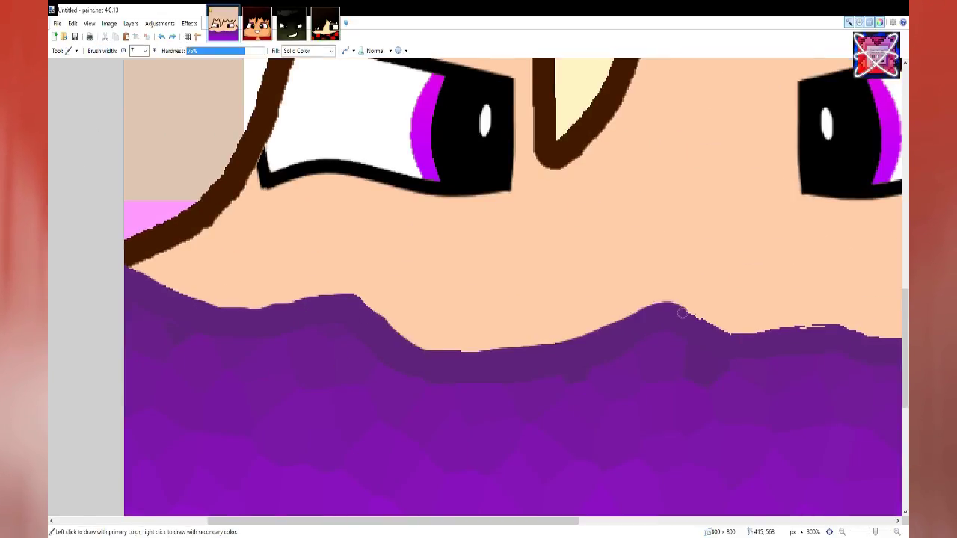
scroll(704, 340, "right", 8)
scroll(367, 283, "down", 5, "ctrl")
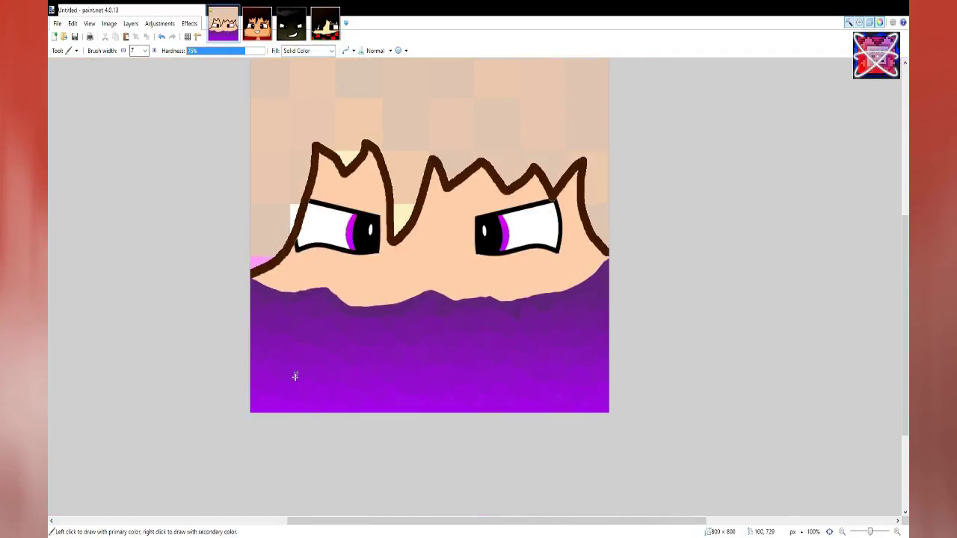
Select the whole purple mask and shade it with a radial gradient that darkens its upper right part.
key("s")
key("s")
key("s")
key("s")
left_click(391, 169)
key("ctrl+i")
key("g")
left_click(122, 51)
left_click_drag(567, 320, 400, 336)
double_click(798, 466)
scroll(485, 314, "up", 1)
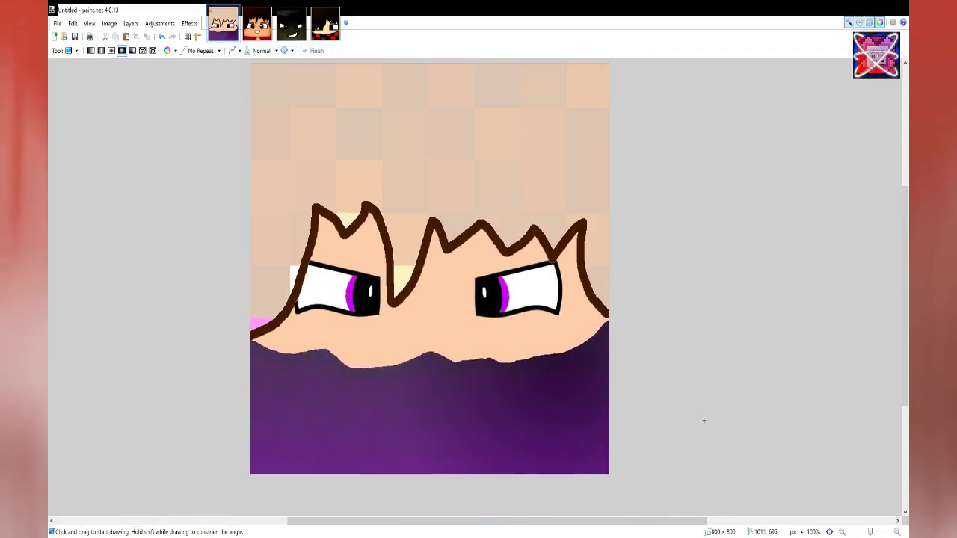
Select the area above the hair outline and fill it with a diagonal brown-to-dark-red linear gradient.
key("s")
key("s")
key("s")
key("s")
left_click(330, 168)
key("g")
left_click(90, 51)
scroll(446, 268, "down", 5, "ctrl")
left_click_drag(431, 71, 321, 374)
scroll(447, 227, "down", 5, "ctrl")
left_click_drag(429, 95, 477, 204)
scroll(420, 258, "up", 5, "ctrl")
key("ctrl+d")
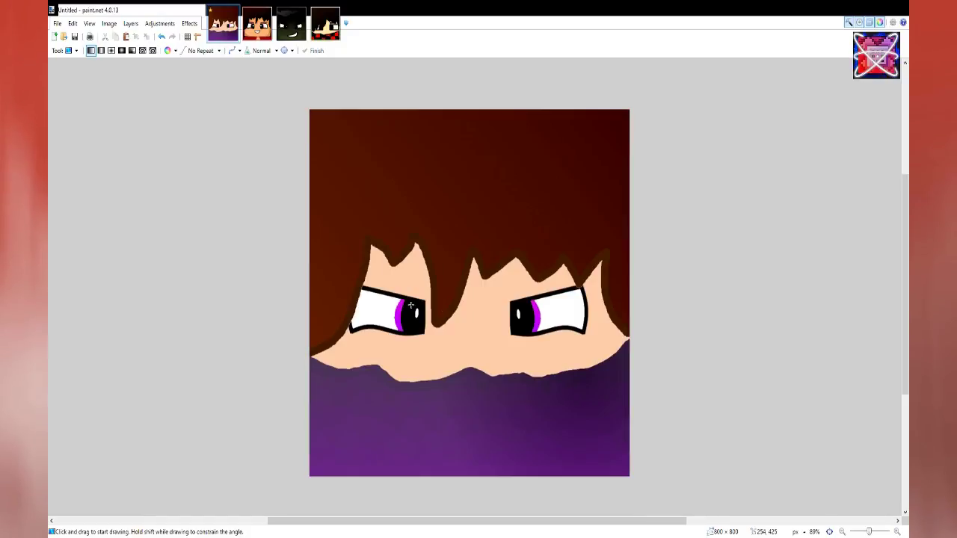
Select the hair by inverting the face selection and touch up its brown outline with an 11 px brush.
key("k")
scroll(417, 306, "up", 3, "ctrl")
key("b")
key("s")
key("s")
key("s")
key("s")
left_click(449, 336)
key("ctrl+i")
key("b")
key("bracketright")
key("bracketright")
key("bracketright")
key("bracketright")
mouse_move(387, 297)
left_mouse_down()
mouse_move(575, 146)
mouse_move(590, 286)
left_mouse_up()
scroll(590, 286, "right", 3)
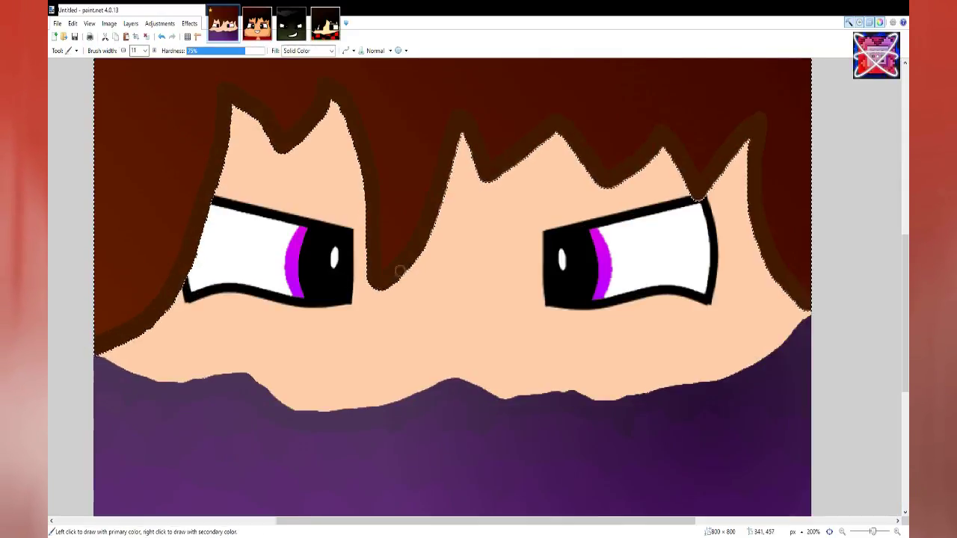
scroll(395, 210, "down", 5, "ctrl")
key("ctrl+f")
key("ctrl+z")
Select only the hair inside its brown outline using the Magic Wand at 0% tolerance.
key("s")
key("s")
key("s")
key("s")
left_click(311, 253)
left_click_drag(246, 51, 220, 58)
key("ctrl+i")
left_click(111, 51)
left_click(452, 357)
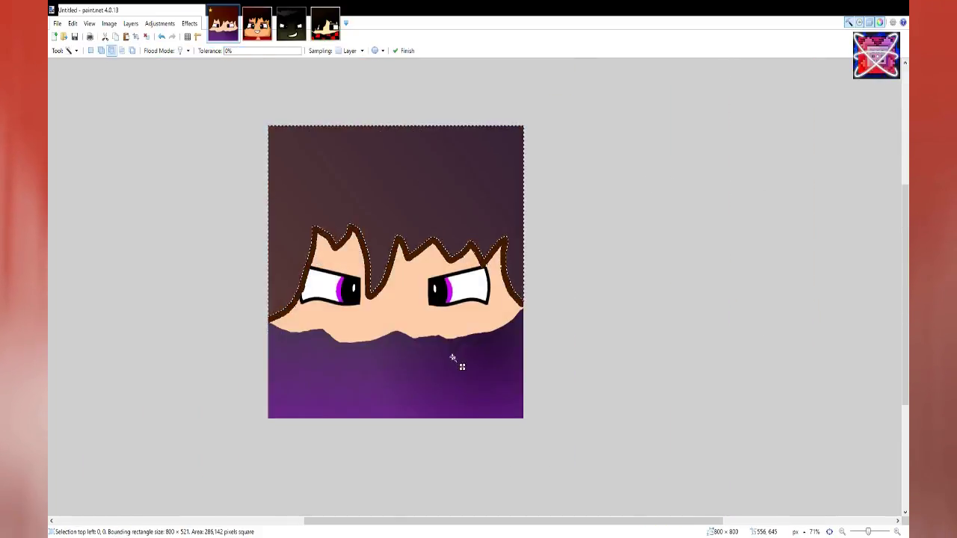
key("BackSpace")
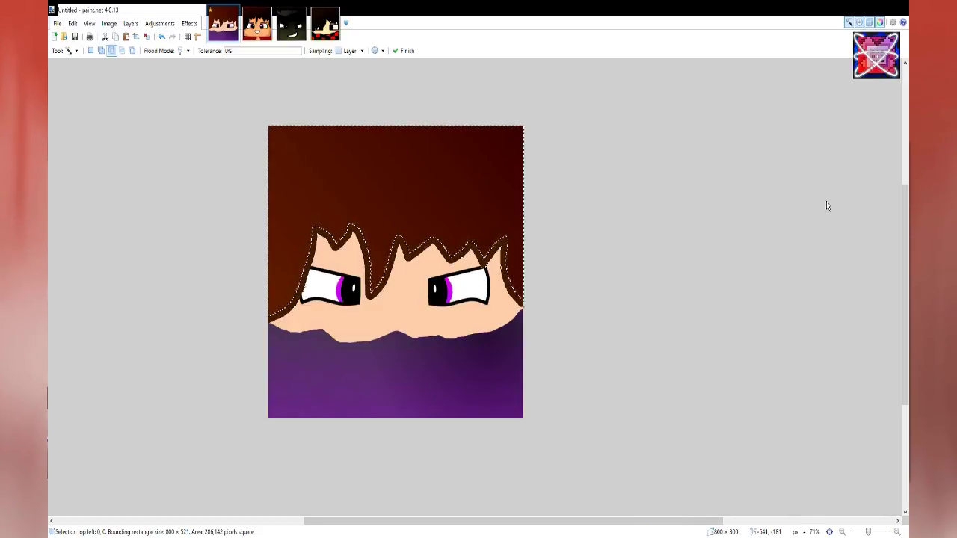
Paint over the light gaps along the inside of the hair outline with an 11 px brown brush.
scroll(290, 281, "up", 5)
key("b")
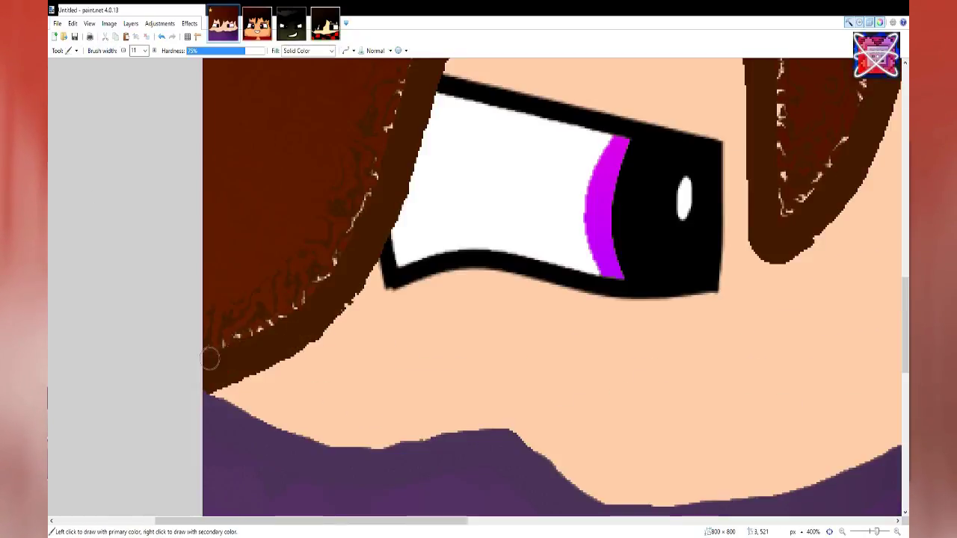
left_click_drag(409, 95, 302, 342)
scroll(393, 110, "right", 3)
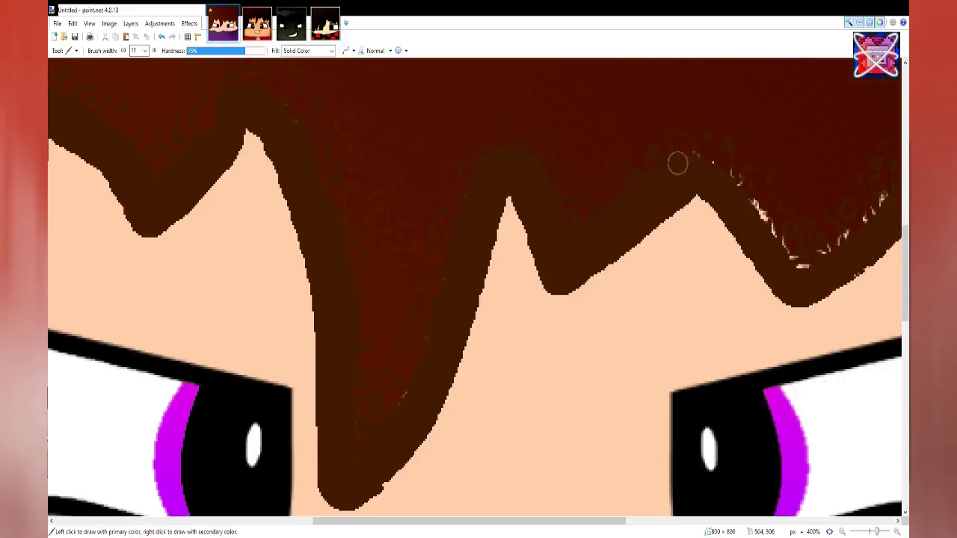
scroll(457, 283, "right", 5)
mouse_move(492, 224)
left_mouse_down()
mouse_move(588, 413)
mouse_move(661, 505)
left_mouse_up()
scroll(339, 331, "down", 7)
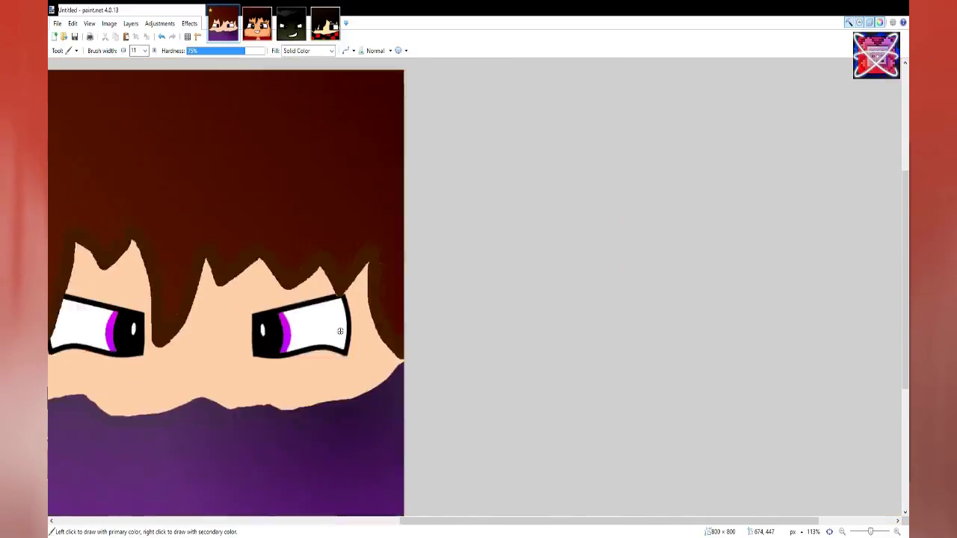
Undo the latest hair outline touch-ups and clear the selection.
key("ctrl+z")
key("ctrl+z")
key("ctrl+z")
key("ctrl+z")
key("ctrl+d")
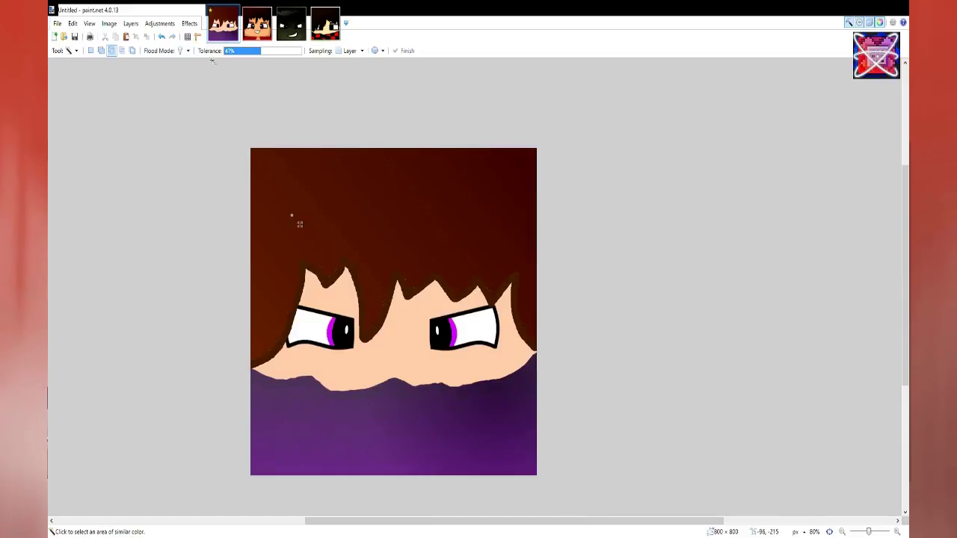
Try selecting the hair with the Magic Wand at different tolerances, including 62%, undoing each attempt.
left_click(101, 51)
left_click_drag(261, 51, 273, 50)
left_click(111, 51)
left_click(364, 337)
key("ctrl+z")
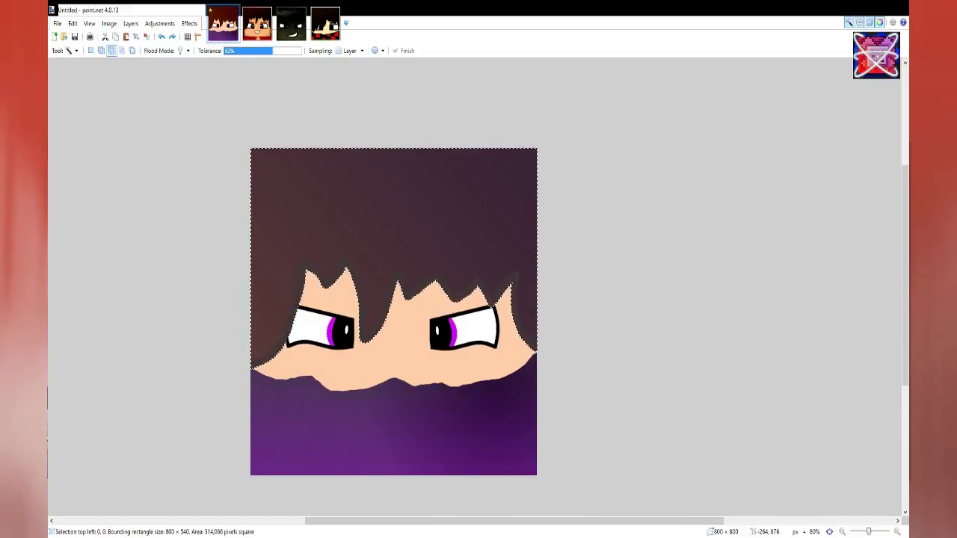
left_click(248, 51)
left_click(289, 218)
key("ctrl+z")
Select the hair inside its brown outline using the Magic Wand at a lower tolerance.
left_click(239, 51)
left_click(367, 322)
key("ctrl+d")
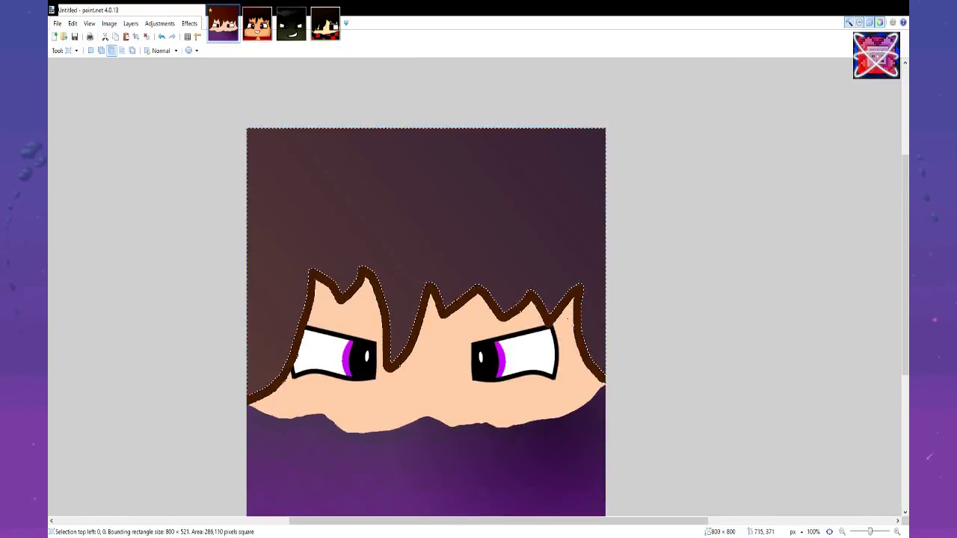
Try shading the selected hair with a brown linear gradient, deselect it, and undo the result.
key("g")
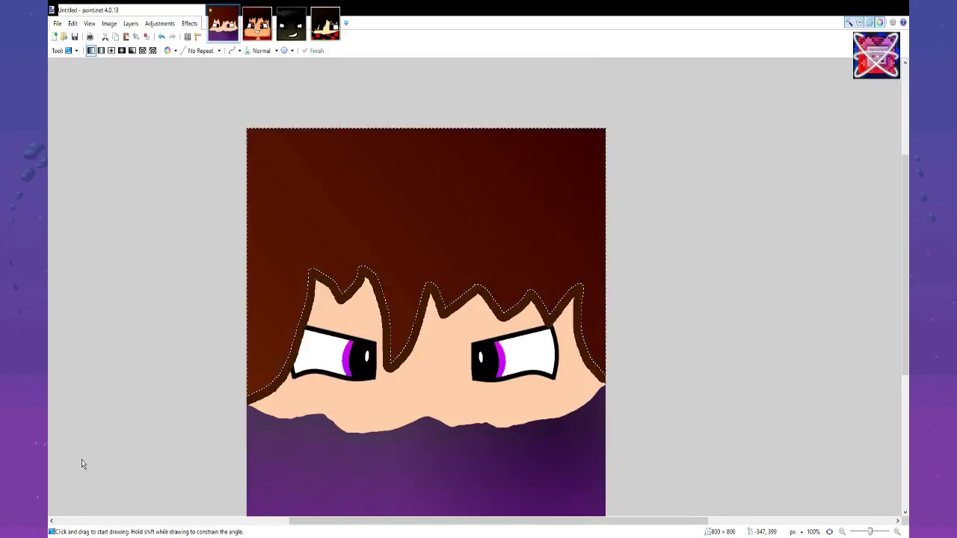
mouse_move(412, 145)
left_mouse_down()
mouse_move(447, 319)
mouse_move(417, 388)
left_mouse_up()
mouse_move(418, 404)
left_mouse_down()
mouse_move(350, 255)
mouse_move(342, 296)
left_mouse_up()
left_click(181, 452)
left_click(181, 453)
key("ctrl+d")
scroll(409, 220, "down", 3)
scroll(408, 216, "up", 4)
key("ctrl+z")
key("ctrl+z")
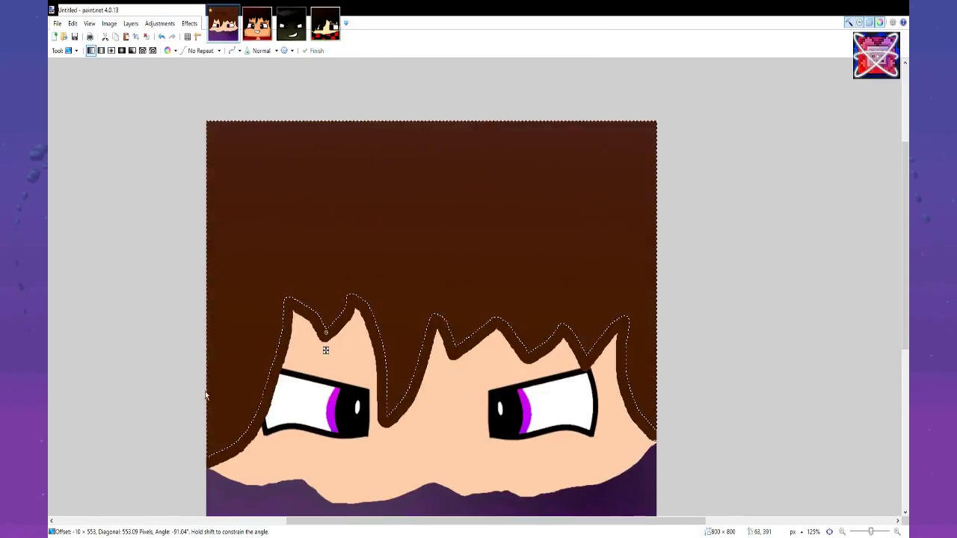
Shade the selected hair with a brown linear gradient, lighter toward the upper right, and clear the selection.
scroll(177, 468, "down", 2, "ctrl")
left_click_drag(402, 92, 402, 287)
key("ctrl+d")
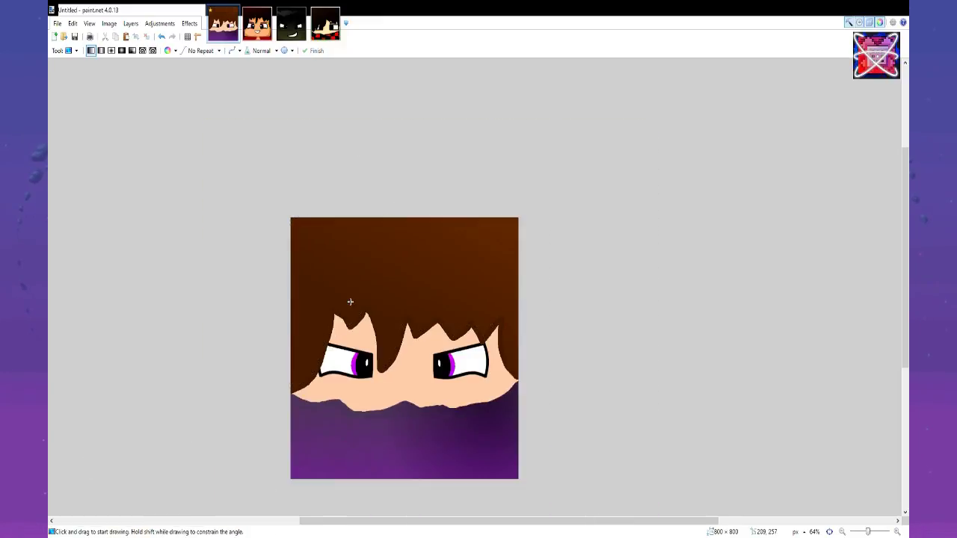
scroll(349, 301, "up", 6, "ctrl")
key("b")
left_click_drag(393, 311, 400, 332)
key("ctrl+z")
Outline a slanted, curved eyebrow above the left eye with 6 px black curves.
left_click(149, 51)
left_click(148, 51)
mouse_move(393, 286)
left_mouse_down()
mouse_move(398, 321)
mouse_move(136, 237)
left_mouse_up()
left_click_drag(223, 264, 234, 248)
left_click_drag(311, 291, 310, 296)
mouse_move(393, 285)
left_mouse_down()
mouse_move(188, 195)
mouse_move(171, 199)
left_mouse_up()
left_click_drag(244, 227, 245, 218)
left_click_drag(319, 256, 341, 271)
left_click_drag(171, 200, 143, 207)
left_click_drag(138, 240, 143, 205)
Outline a matching slanted eyebrow above the right eye with 6 px black curves.
scroll(404, 314, "right", 3)
mouse_move(421, 324)
left_mouse_down()
mouse_move(428, 289)
mouse_move(661, 254)
left_mouse_up()
left_click_drag(582, 277, 573, 266)
left_click_drag(502, 301, 513, 311)
left_click_drag(430, 294, 628, 227)
left_click_drag(563, 249, 556, 239)
left_click_drag(496, 272, 487, 281)
left_click_drag(628, 227, 647, 233)
key("ctrl+z")
left_click_drag(488, 281, 489, 276)
left_click_drag(567, 246, 573, 237)
left_click_drag(647, 233, 659, 256)
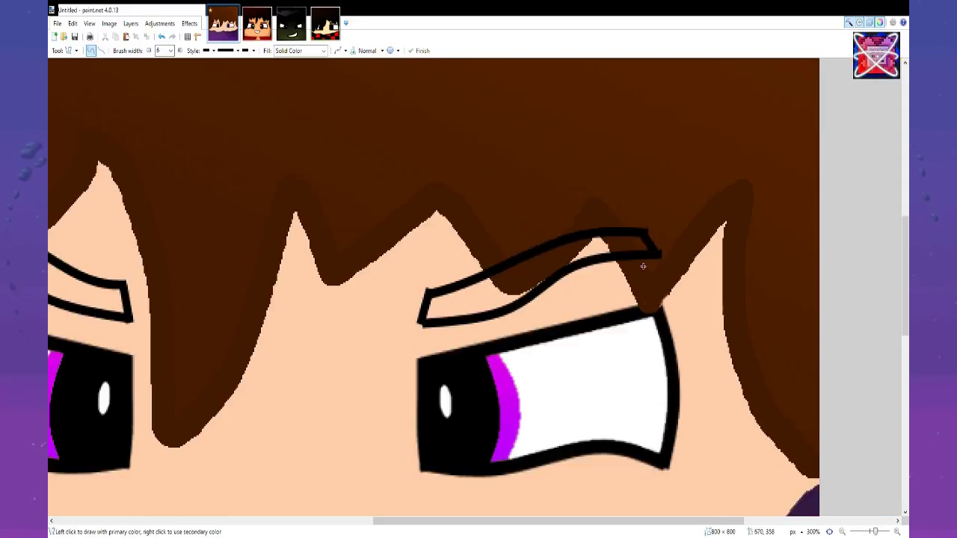
Select the inside of the left eyebrow, fill it with a brown gradient, and clear the selection.
scroll(658, 256, "down", 1)
scroll(658, 256, "left", 2)
left_click(139, 67)
left_click(357, 290)
left_click(243, 51)
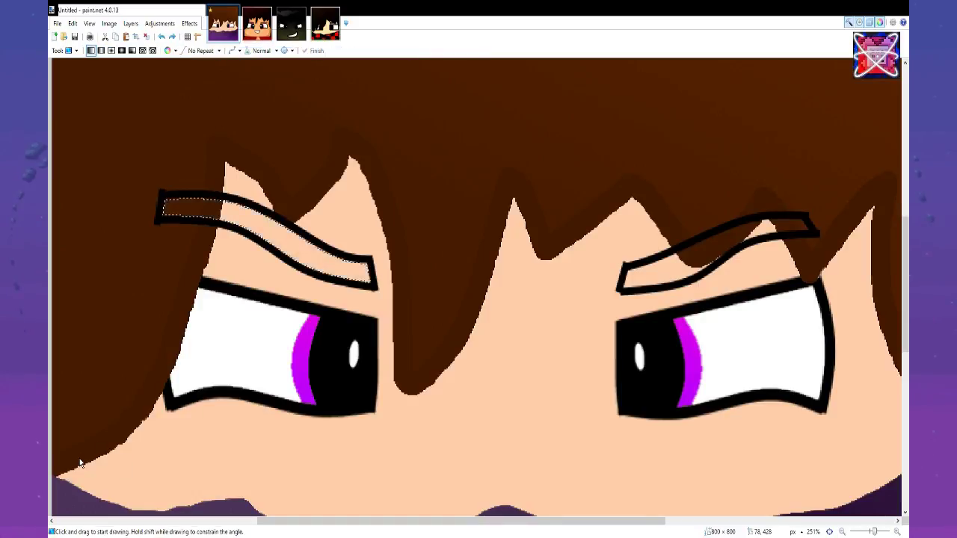
left_click_drag(302, 209, 314, 271)
key("ctrl+d")
Select the inside of the right eyebrow, fill it with a brown gradient, and clear the selection.
key("b")
scroll(750, 246, "up", 5)
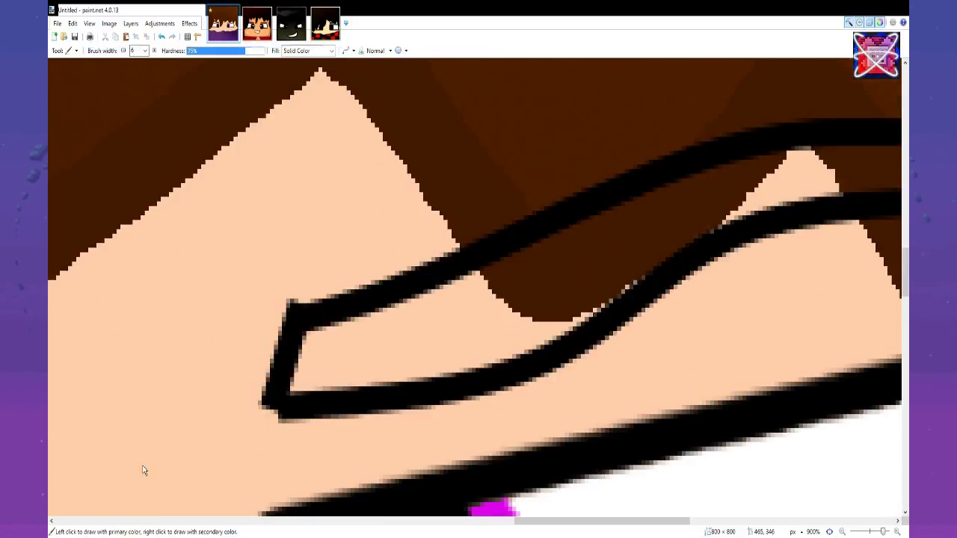
scroll(332, 407, "down", 5)
key("s")
left_click(392, 274)
key("g")
left_click_drag(442, 182, 521, 254)
key("ctrl+d")
Paint over the light gaps along the inner edges of the eyebrow outlines with a 3 px black brush.
scroll(521, 255, "down", 4)
scroll(399, 242, "up", 6)
key("s")
left_click(356, 190)
key("g")
scroll(282, 82, "up", 4)
key("b")
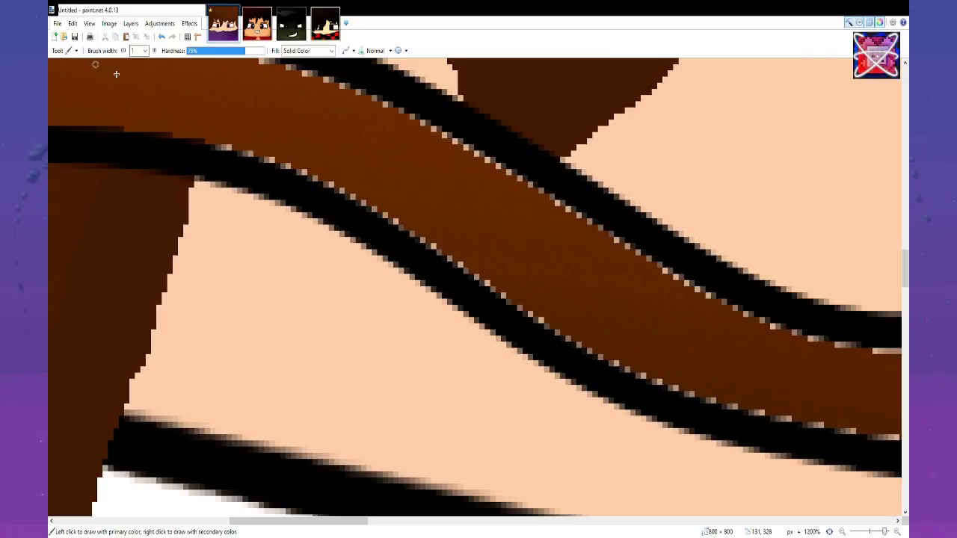
left_click_drag(537, 319, 676, 398)
mouse_move(678, 407)
left_mouse_down()
mouse_move(199, 284)
mouse_move(224, 289)
left_mouse_up()
mouse_move(338, 311)
left_mouse_down()
mouse_move(437, 297)
mouse_move(363, 221)
mouse_move(131, 109)
left_mouse_up()
key("ctrl+z")
key("ctrl+z")
left_click_drag(224, 287, 270, 296)
left_click_drag(295, 305, 438, 315)
key("ctrl+z")
key("ctrl+z")
left_click_drag(225, 286, 438, 316)
mouse_move(437, 315)
left_mouse_down()
mouse_move(294, 322)
mouse_move(441, 347)
mouse_move(413, 281)
mouse_move(681, 402)
left_mouse_up()
mouse_move(679, 405)
left_mouse_down()
mouse_move(592, 392)
mouse_move(353, 268)
left_mouse_up()
scroll(353, 267, "down", 10)
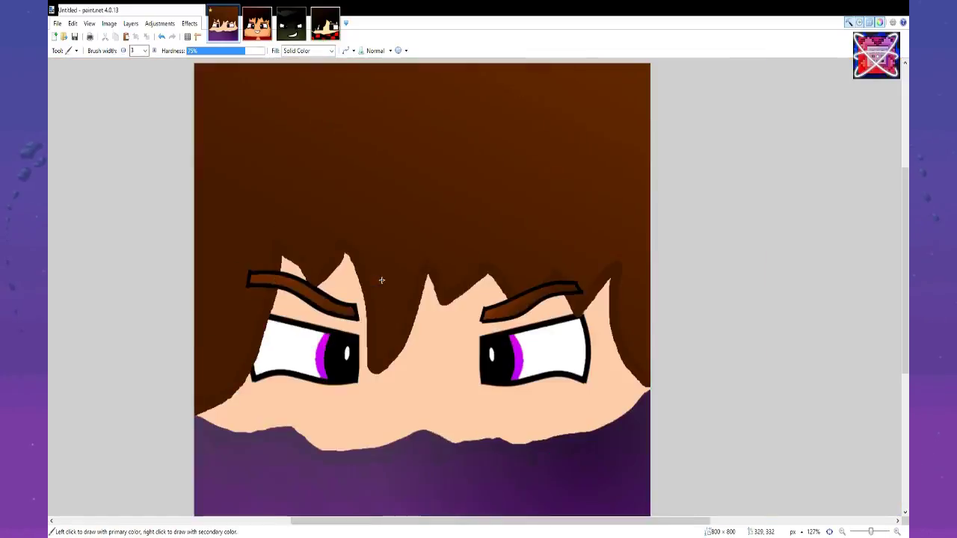
Clean up the edges of the eyebrow outlines with a 3 px eraser.
scroll(381, 277, "up", 6)
key("e")
scroll(496, 191, "down", 4)
scroll(400, 199, "up", 9)
left_click_drag(845, 247, 384, 254)
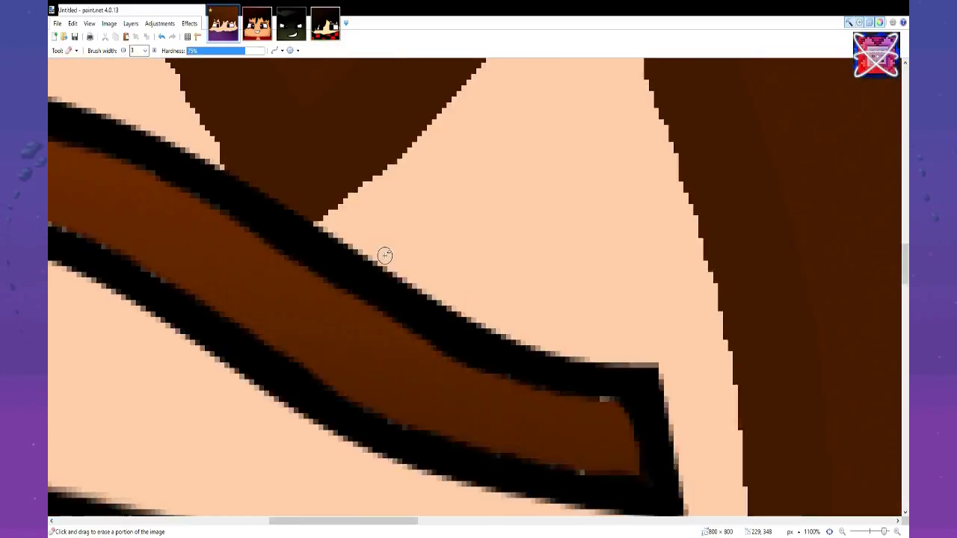
left_click_drag(845, 464, 321, 341)
mouse_move(845, 186)
left_mouse_down()
mouse_move(474, 236)
mouse_move(519, 361)
left_mouse_up()
scroll(475, 236, "up", 1)
key("ctrl+z")
mouse_move(479, 237)
left_mouse_down()
mouse_move(570, 284)
mouse_move(511, 361)
left_mouse_up()
scroll(526, 327, "down", 12)
scroll(526, 326, "down", 1)
Select the hair area, delete the eyebrow parts overlapping it, and clear the selection.
left_click(790, 477)
left_click(788, 476)
left_click(783, 432)
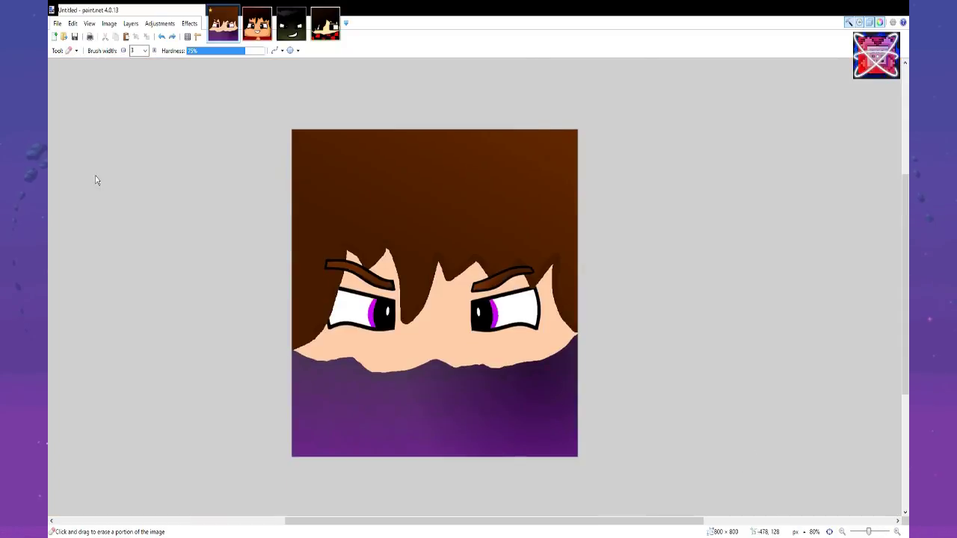
left_click(95, 177)
scroll(461, 261, "up", 10)
left_click(461, 261)
key("Delete")
key("ctrl+d")
scroll(493, 275, "down", 9)
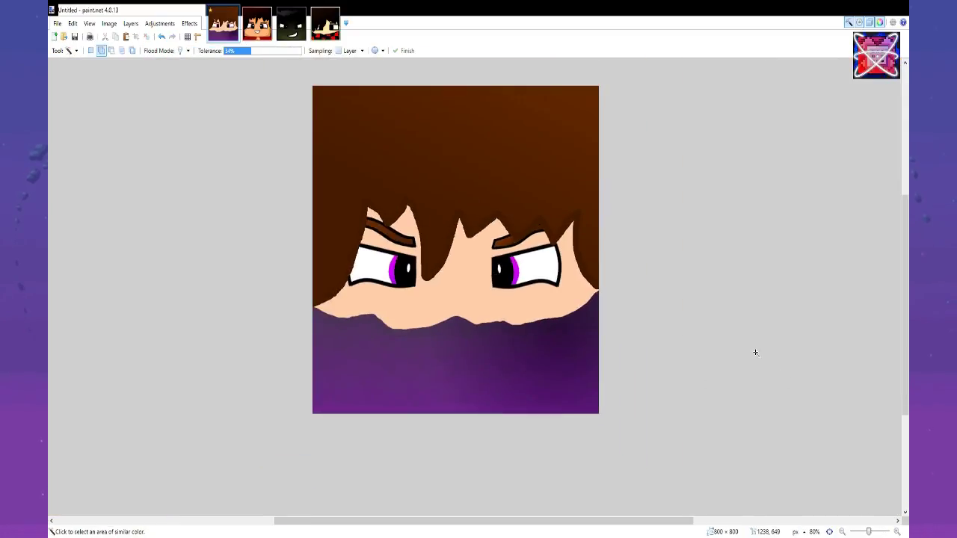
Select everything below the hair and shade the skin along the fringe with a 25 px darker peach brush.
scroll(403, 320, "up", 4)
left_click(403, 319)
key("b")
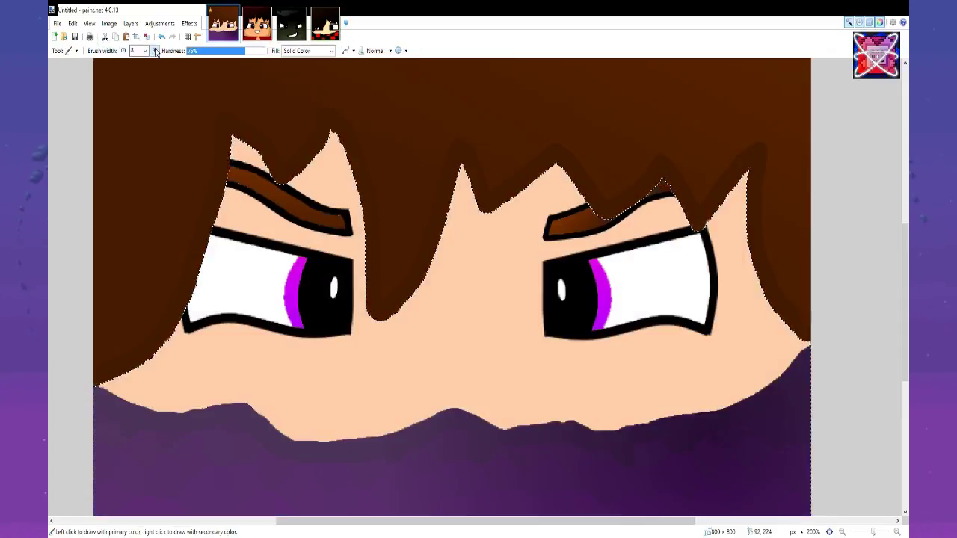
mouse_move(237, 139)
left_mouse_down()
mouse_move(112, 365)
mouse_move(179, 333)
mouse_move(329, 145)
mouse_move(344, 172)
mouse_move(456, 200)
mouse_move(606, 216)
mouse_move(747, 173)
left_mouse_up()
key("ctrl+z")
left_click(123, 51)
left_click(123, 51)
left_click(123, 51)
scroll(478, 171, "right", 4)
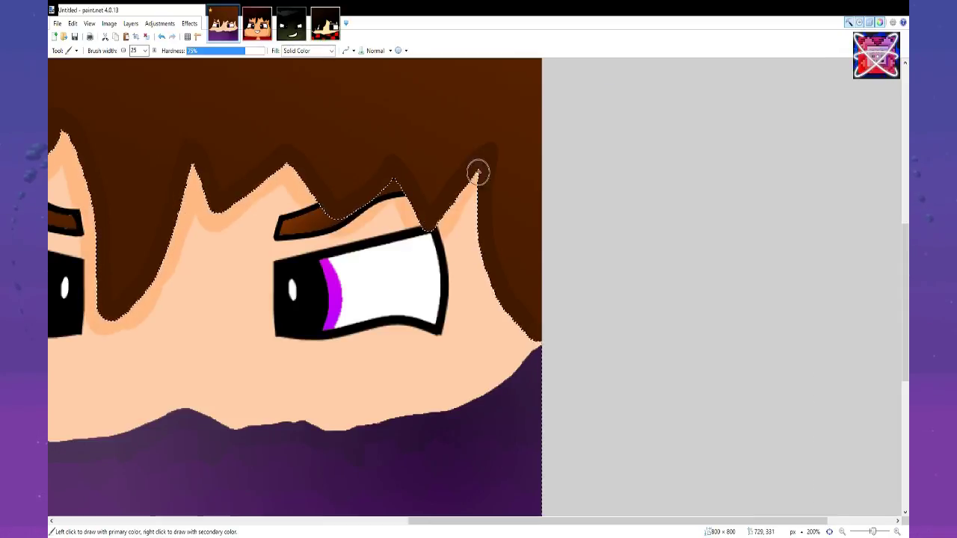
left_click_drag(478, 172, 540, 345)
Shade the skin along both outer cheeks and beneath the eyes with the darker peach brush.
scroll(462, 297, "left", 7)
scroll(461, 297, "down", 2)
left_click_drag(432, 320, 511, 337)
scroll(511, 337, "right", 7)
left_click_drag(488, 296, 443, 332)
scroll(501, 344, "down", 2)
scroll(269, 307, "up", 3)
mouse_move(314, 132)
left_mouse_down()
mouse_move(401, 144)
mouse_move(531, 134)
left_mouse_up()
scroll(427, 141, "right", 3)
scroll(428, 248, "up", 3)
scroll(441, 246, "left", 4)
left_click_drag(461, 241, 379, 214)
scroll(376, 240, "right", 5)
left_click_drag(375, 249, 463, 213)
scroll(462, 213, "down", 3)
scroll(271, 463, "up", 2)
Draw a short, slanted black curve as the nose between the eyes, just above the mask.
key("o")
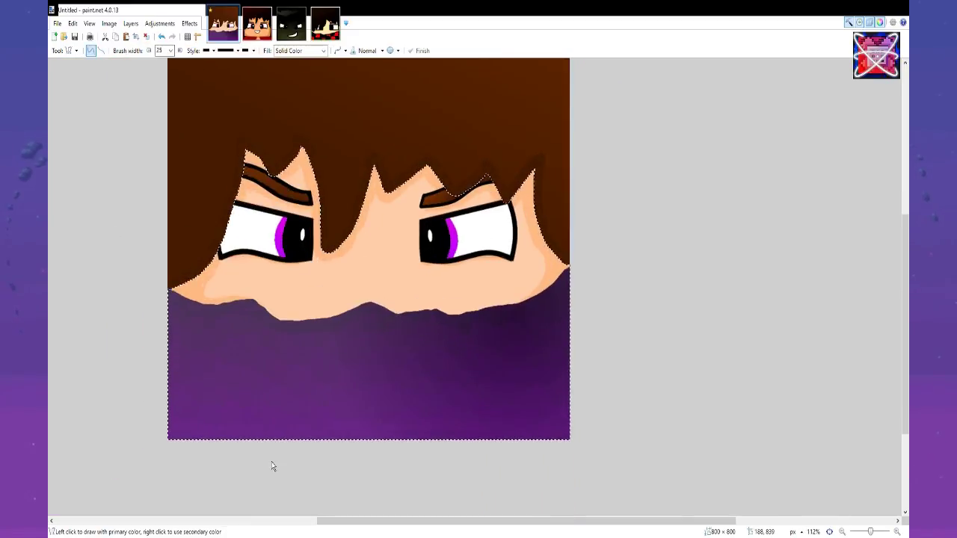
key("b")
left_click_drag(384, 258, 369, 285)
scroll(373, 288, "up", 6)
Exclude the black nose line from the selection and shade its lower edge with an 8 px darker peach brush.
key("s")
key("s")
key("s")
key("s")
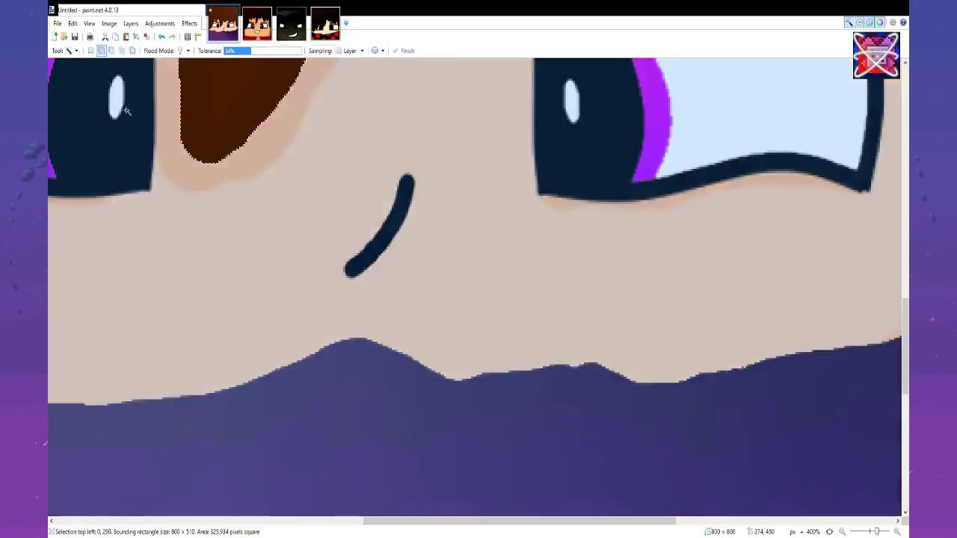
scroll(281, 224, "down", 2)
left_click(344, 234, "alt")
left_click(284, 51)
key("k")
left_click(248, 188)
key("b")
scroll(335, 261, "up", 12)
left_click_drag(299, 246, 379, 160)
scroll(380, 161, "up", 2)
left_click_drag(380, 219, 417, 171)
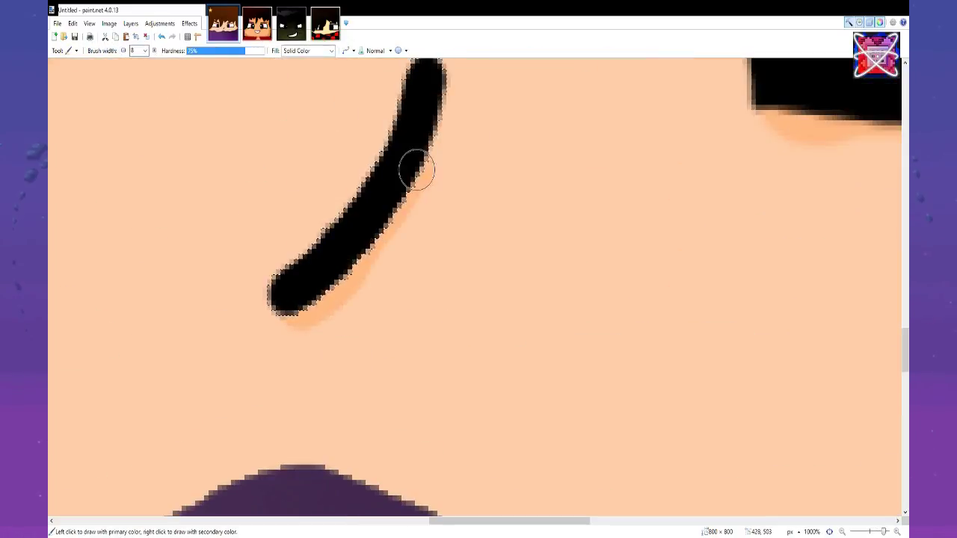
Subtract the nose line from the selection and add darker peach shading along the nose's right-hand edge.
scroll(375, 218, "down", 20)
scroll(207, 260, "up", 2)
key("s")
key("s")
key("s")
key("s")
left_click(112, 51)
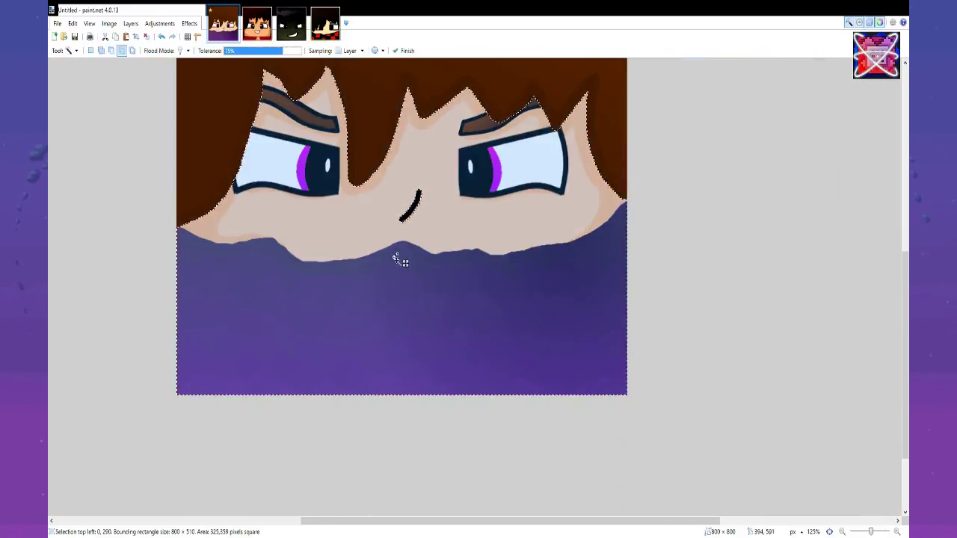
left_click(410, 207)
scroll(299, 243, "up", 9)
key("b")
left_click_drag(629, 185, 653, 160)
Shade the skin along the mask's wavy upper edge with a 25 px darker peach brush.
left_click(154, 50)
mouse_move(184, 253)
left_mouse_down()
mouse_move(277, 247)
mouse_move(432, 312)
left_mouse_up()
key("ctrl+z")
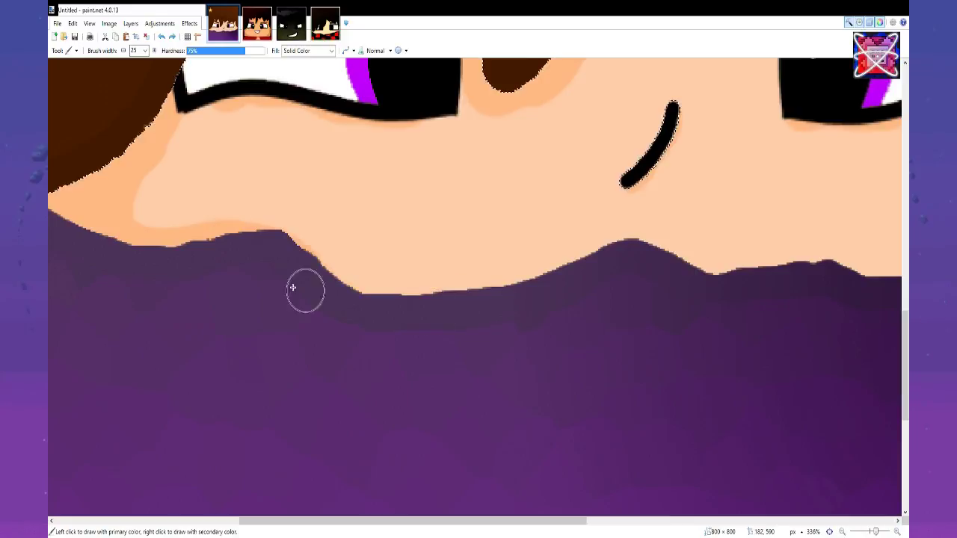
left_click_drag(275, 248, 359, 308)
scroll(464, 361, "down", 3)
scroll(464, 361, "up", 3)
scroll(449, 352, "right", 3)
left_click_drag(211, 308, 260, 313)
scroll(481, 299, "right", 4)
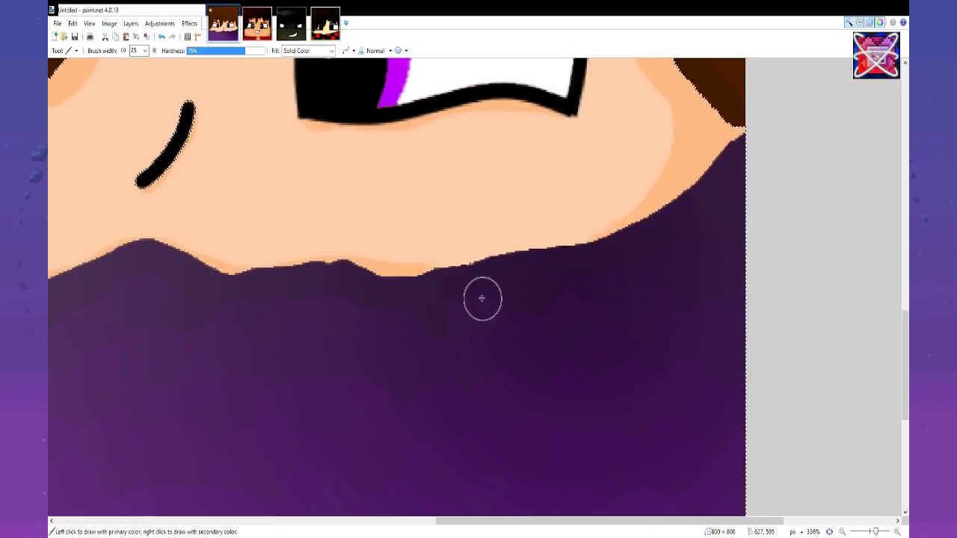
scroll(214, 314, "down", 5)
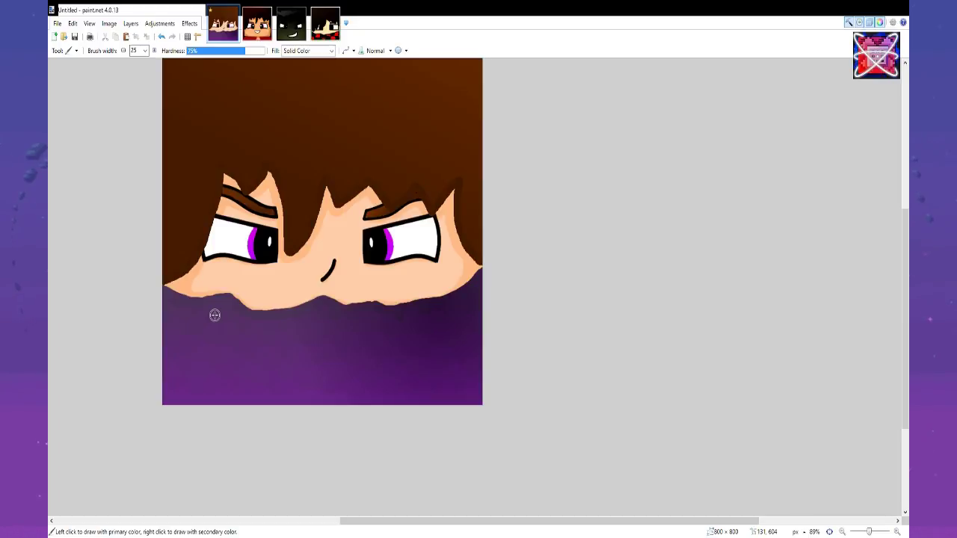
scroll(293, 353, "left", 3)
scroll(400, 329, "up", 1)
left_click_drag(436, 332, 348, 199)
key("ctrl+z")
key("ctrl+z")
Clear the selection and apply a soft dark shadow effect around the purple mask's upper edge.
key("ctrl+d")
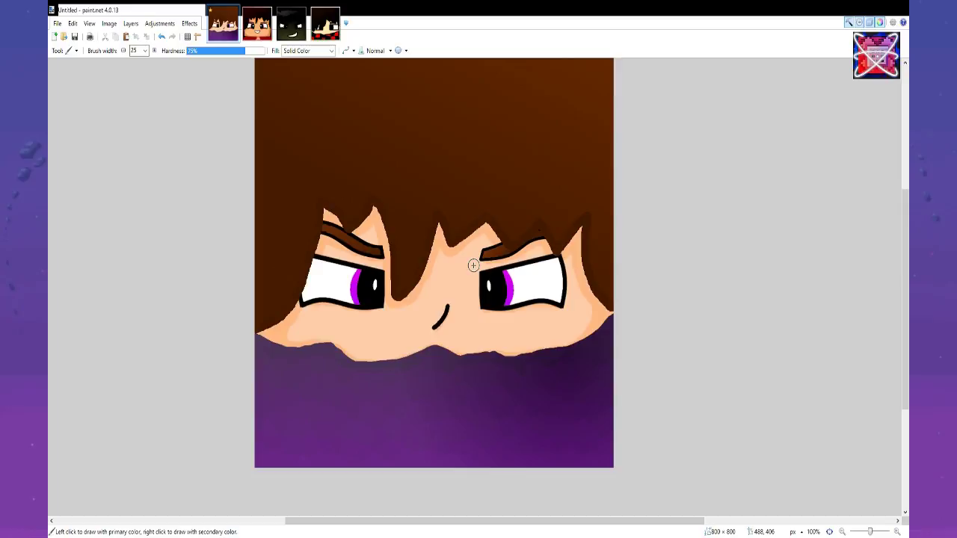
left_click(189, 24)
left_click(290, 98)
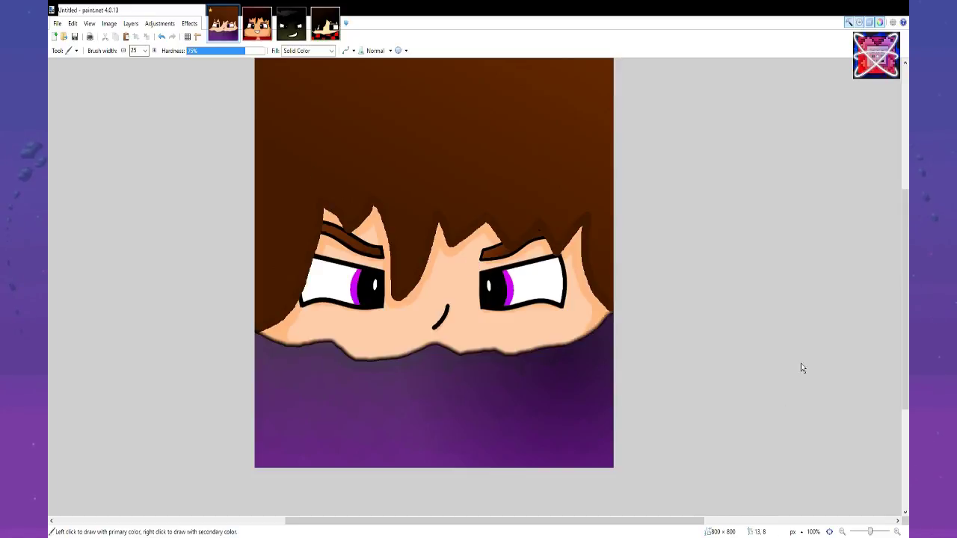
left_click(782, 376)
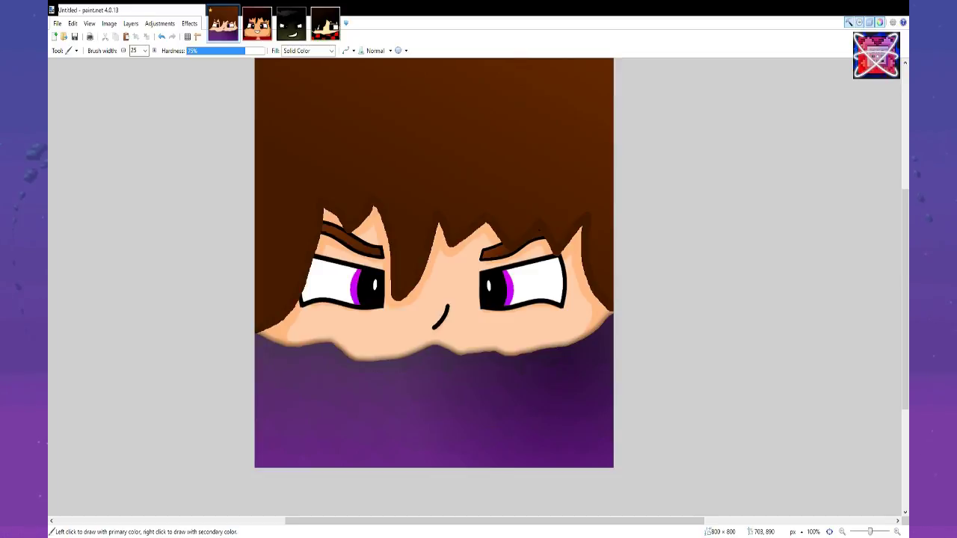
Draw a black rectangle outline with a 20 px brush width and fit it to the canvas edges as a border.
key("ctrl+minus")
key("o")
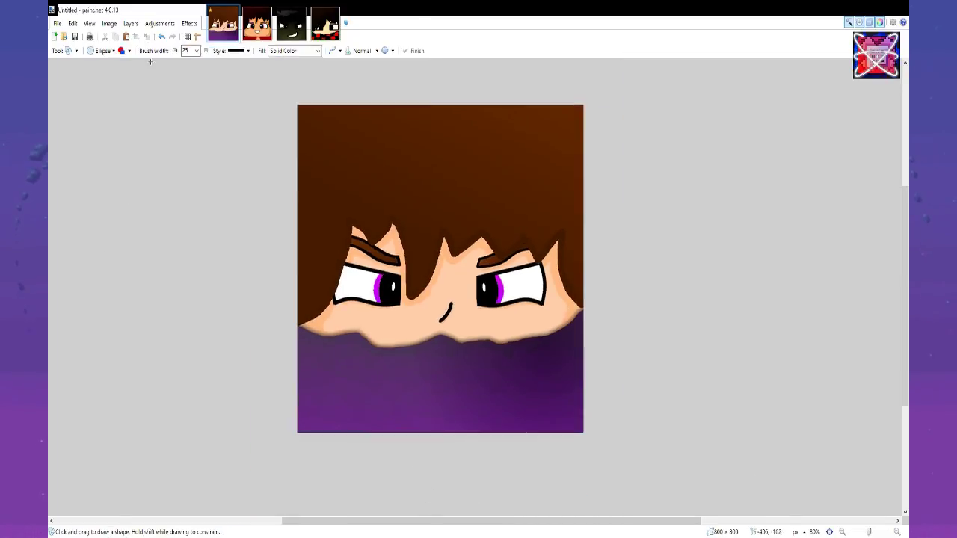
left_click(183, 51)
left_click_drag(311, 117, 578, 408)
scroll(582, 429, "up", 4)
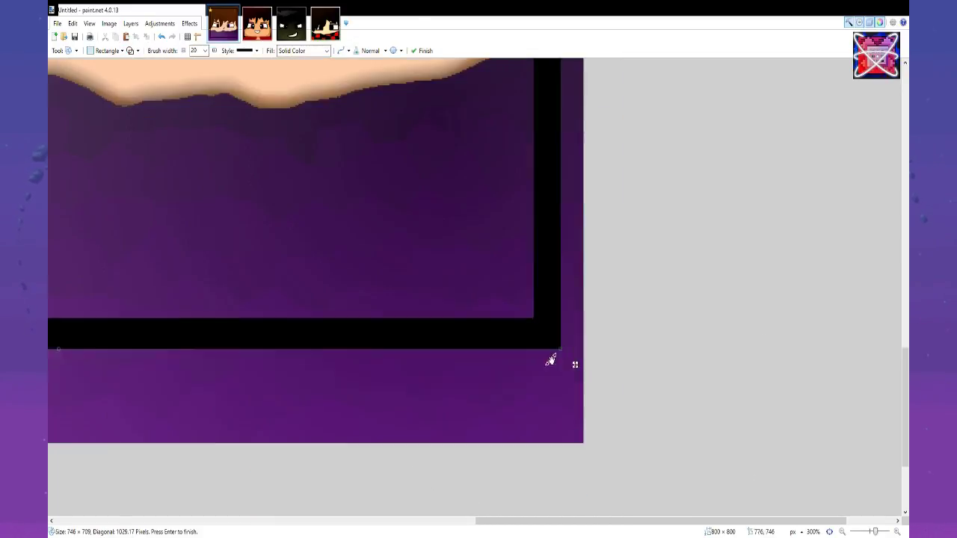
left_click_drag(558, 351, 586, 446)
scroll(585, 445, "down", 4)
scroll(453, 247, "up", 7)
left_click_drag(437, 405, 316, 277)
key("Return")
scroll(399, 342, "down", 8)
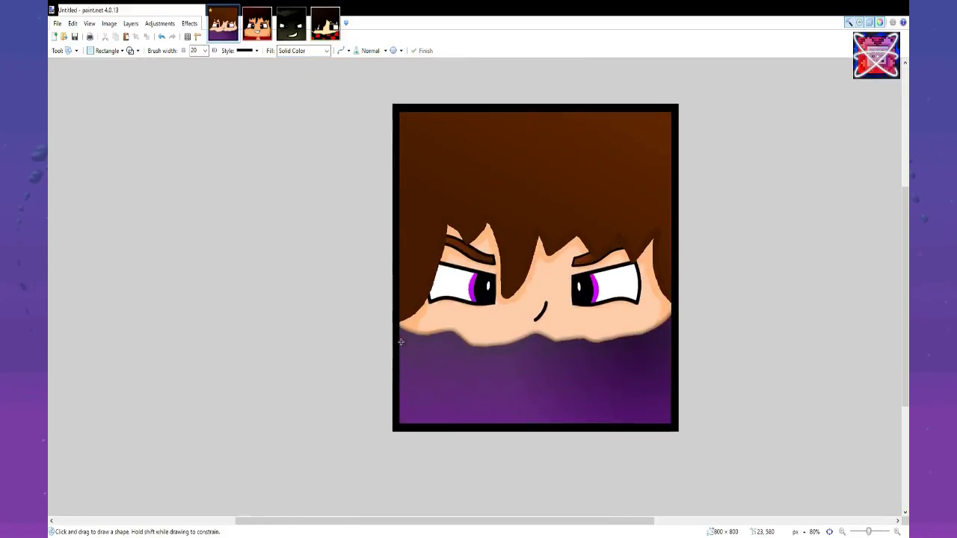
Select the black border and recolour it with a gradient from magenta at the lower-left corner to dark purple at the upper-right.
scroll(399, 341, "right", 3)
key("s")
key("s")
key("s")
key("s")
left_click(288, 344)
left_click(287, 344)
key("g")
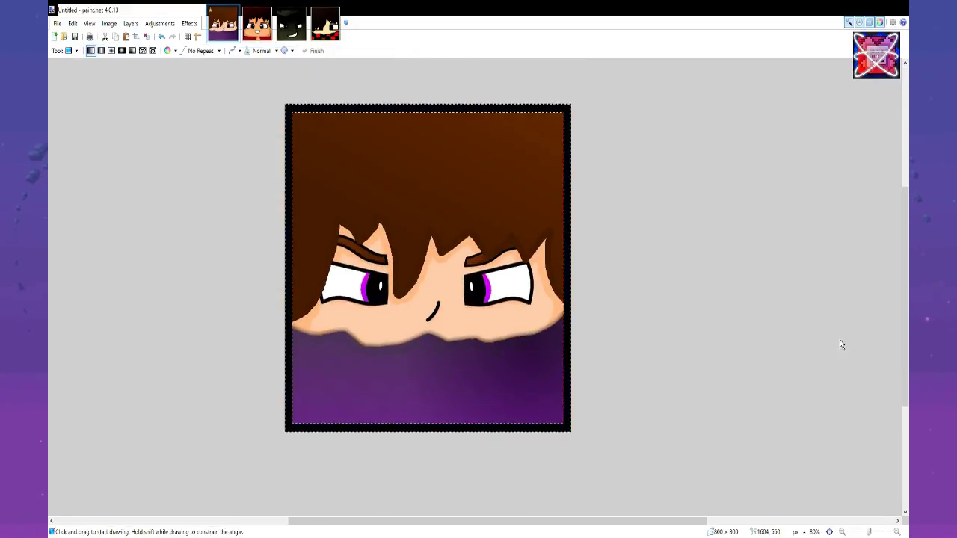
left_click_drag(287, 428, 566, 109)
Clear the border selection and apply a soft shadow effect to the frame's inner edge.
key("ctrl+d")
left_click(190, 25)
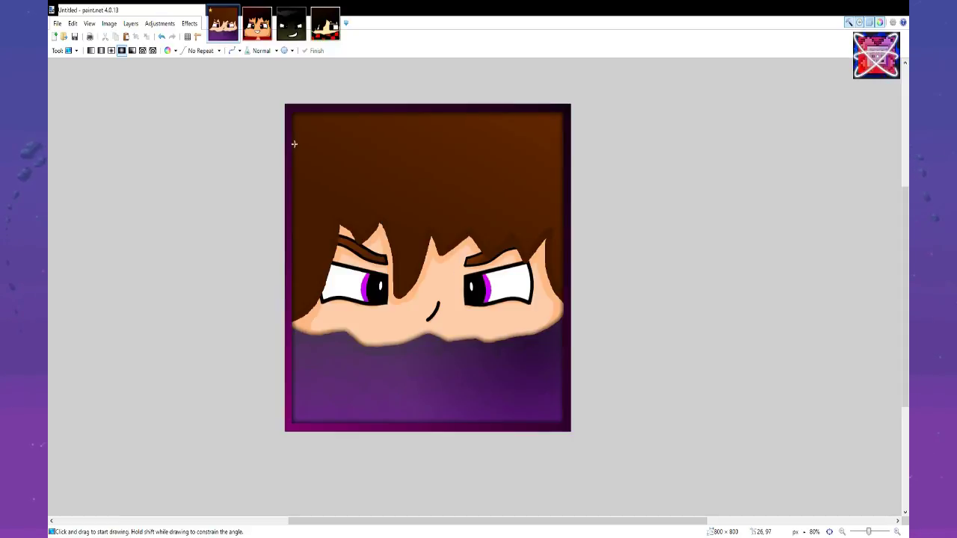
Save the finished avatar under the file name shadow.
left_click(58, 27)
left_click(100, 121)
type("shadow")
key("ctrl+z")
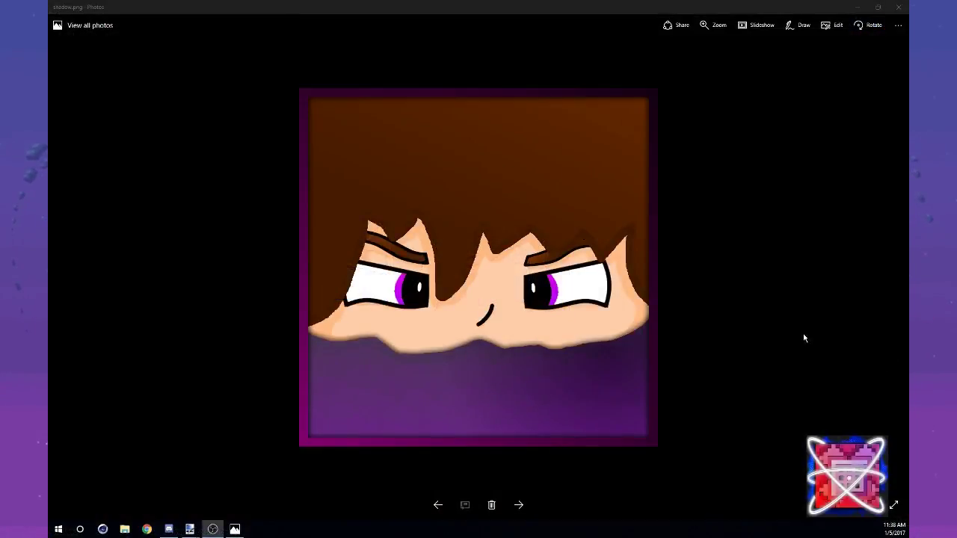
Inspect the saved shadow.png in Photos, both enlarged and as a whole.
scroll(492, 251, "up", 2)
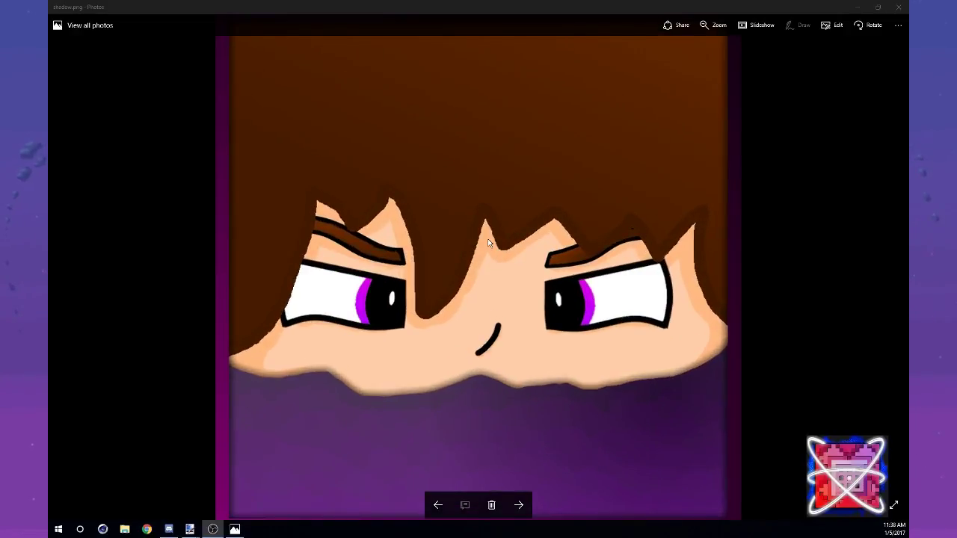
scroll(446, 220, "down", 2)
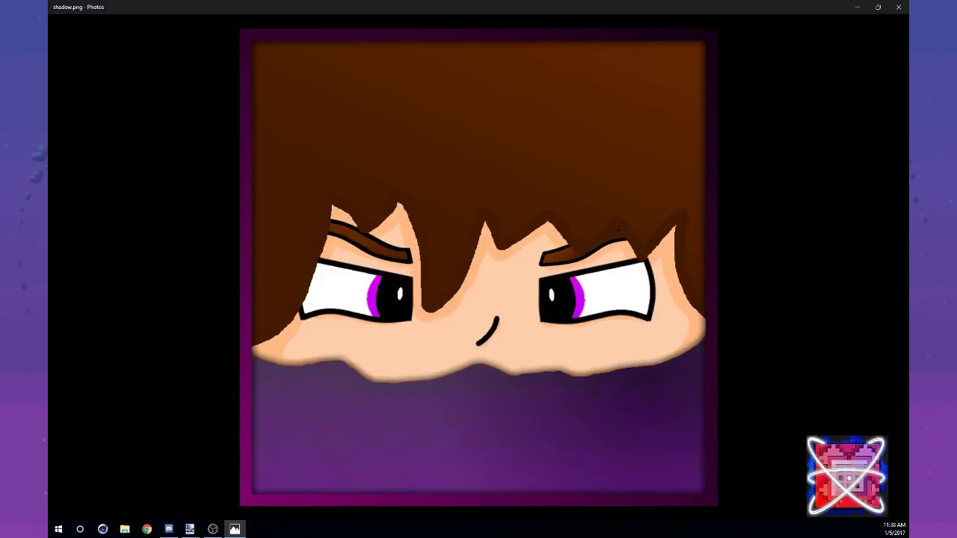
key("alt+Tab")
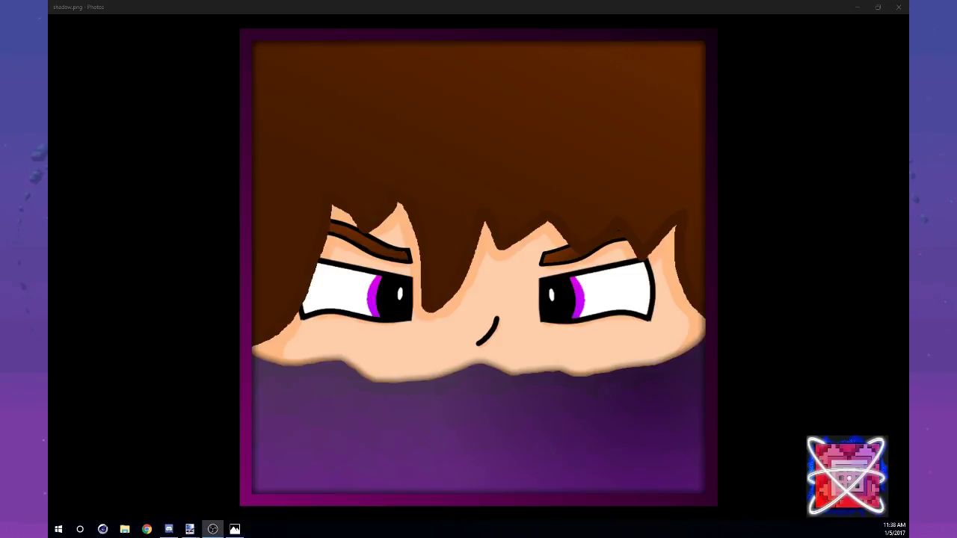